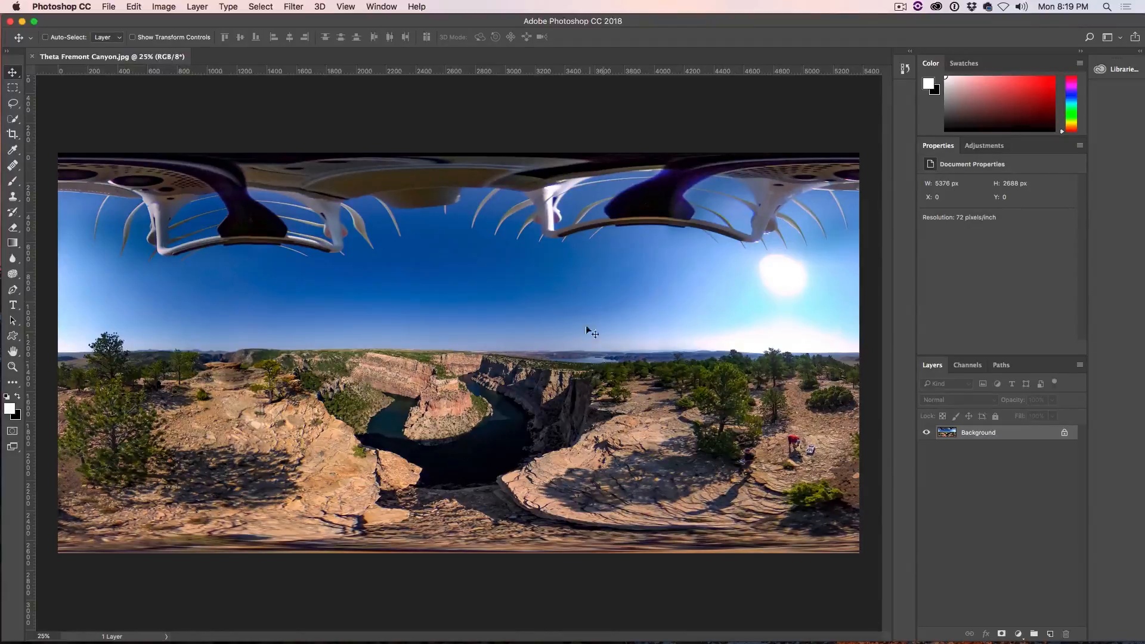
# Step: Create a spherical panorama layer from the Background layer, switching to the 3D workspace and moving the Layers panel off the image
pyautogui.click(319, 6)
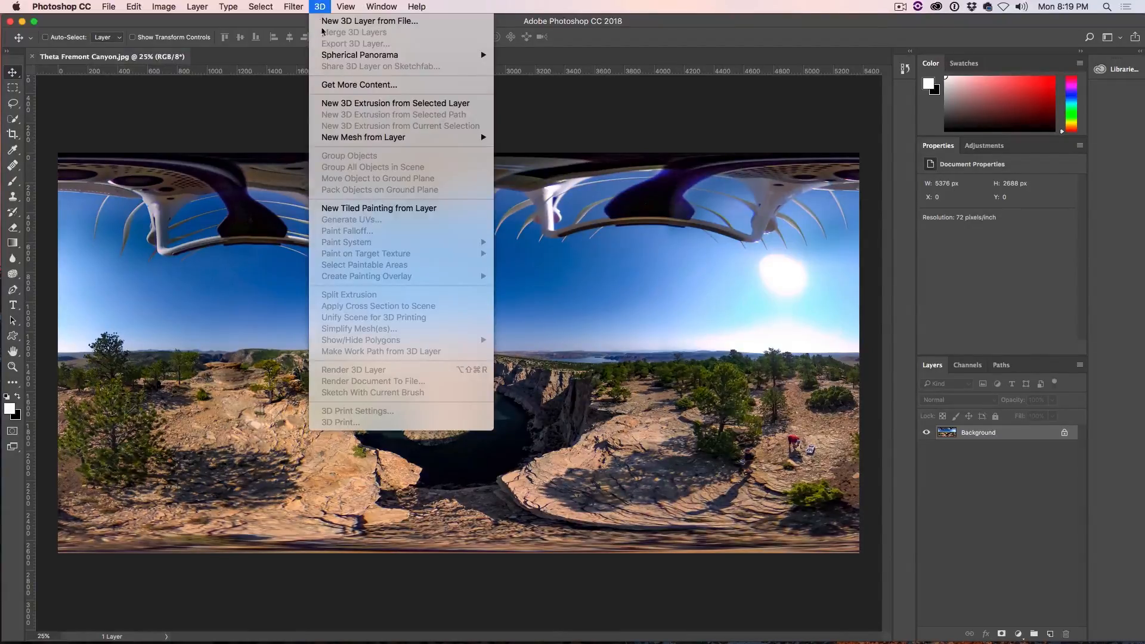
pyautogui.moveTo(417, 55)
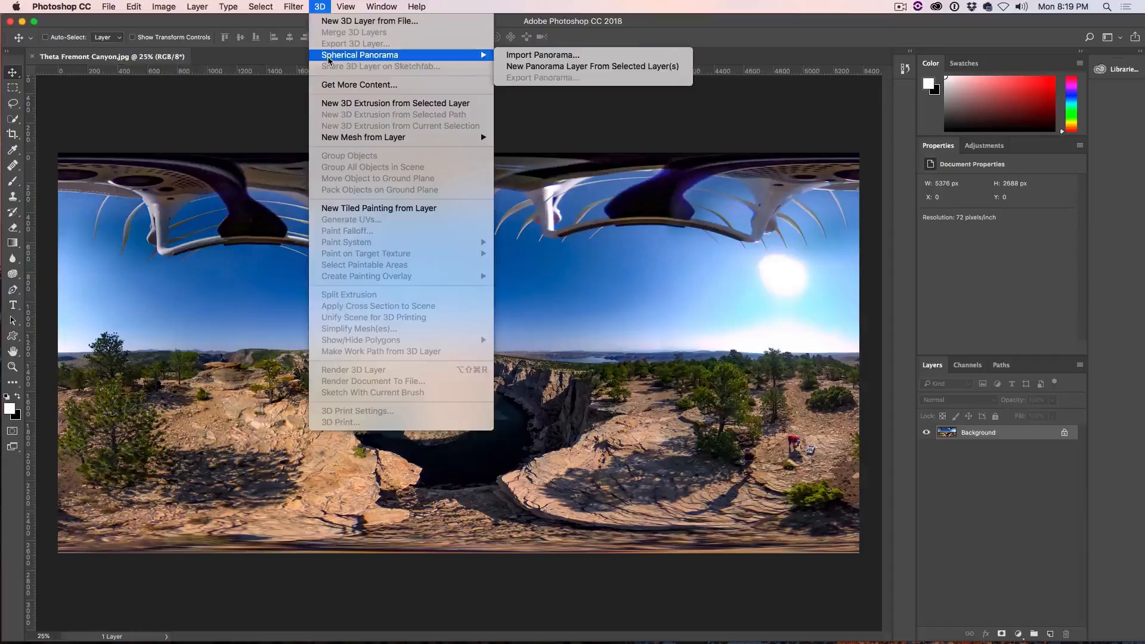
pyautogui.click(578, 67)
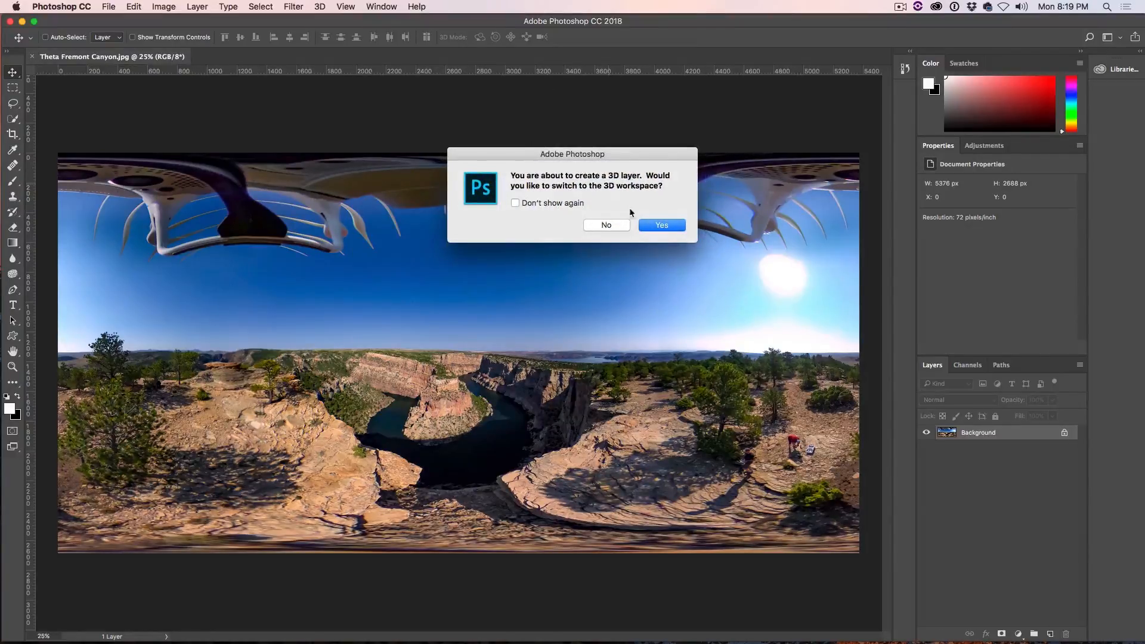
pyautogui.click(660, 234)
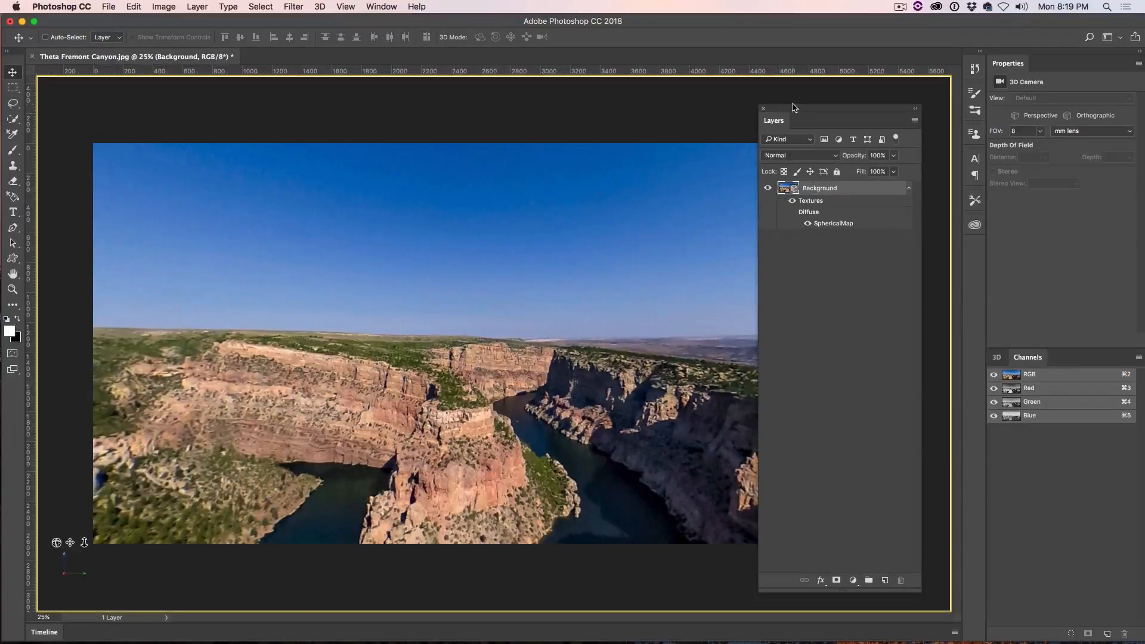
pyautogui.moveTo(794, 112); pyautogui.dragTo(946, 105)
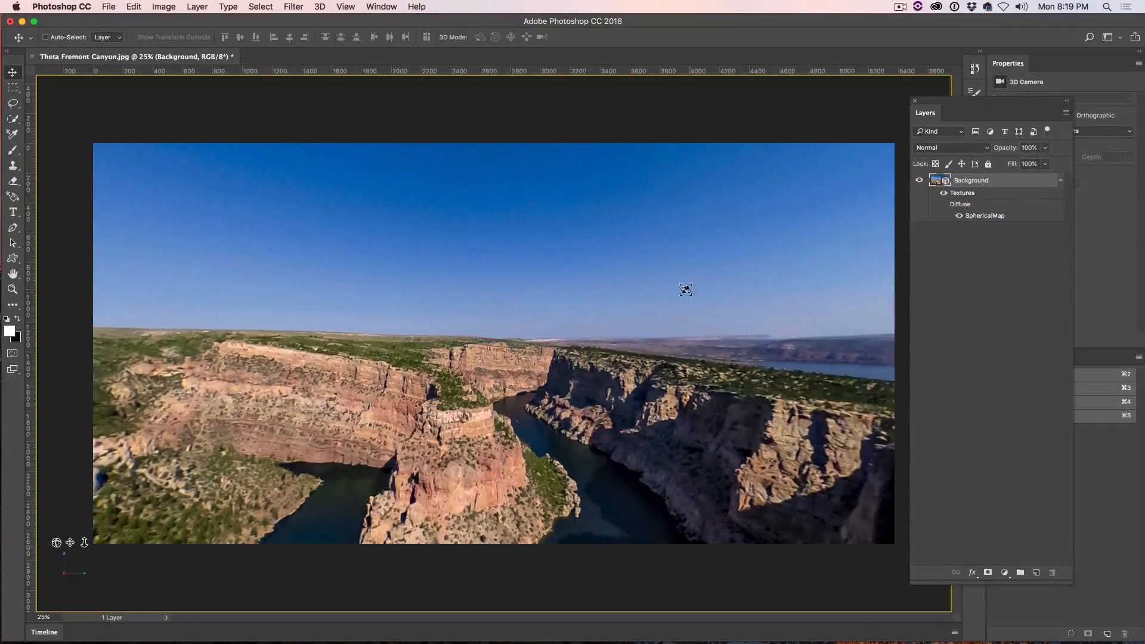
# Step: Rotate the panorama around the scene and up until the drone in the sky fills the view
pyautogui.moveTo(271, 390); pyautogui.dragTo(781, 405)
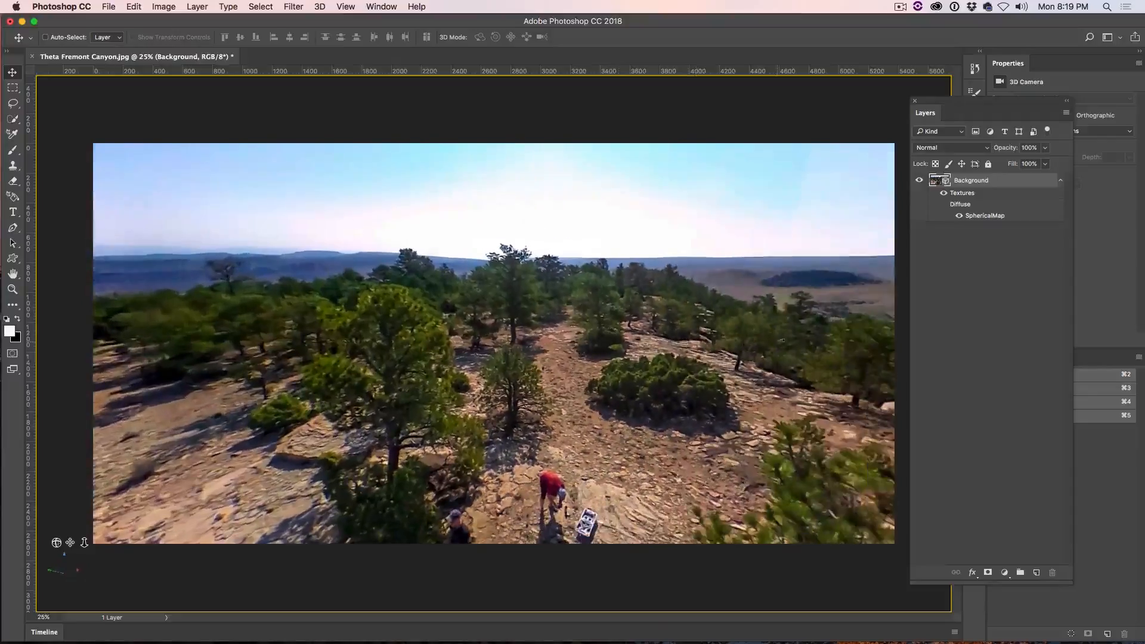
pyautogui.moveTo(781, 341); pyautogui.dragTo(753, 396)
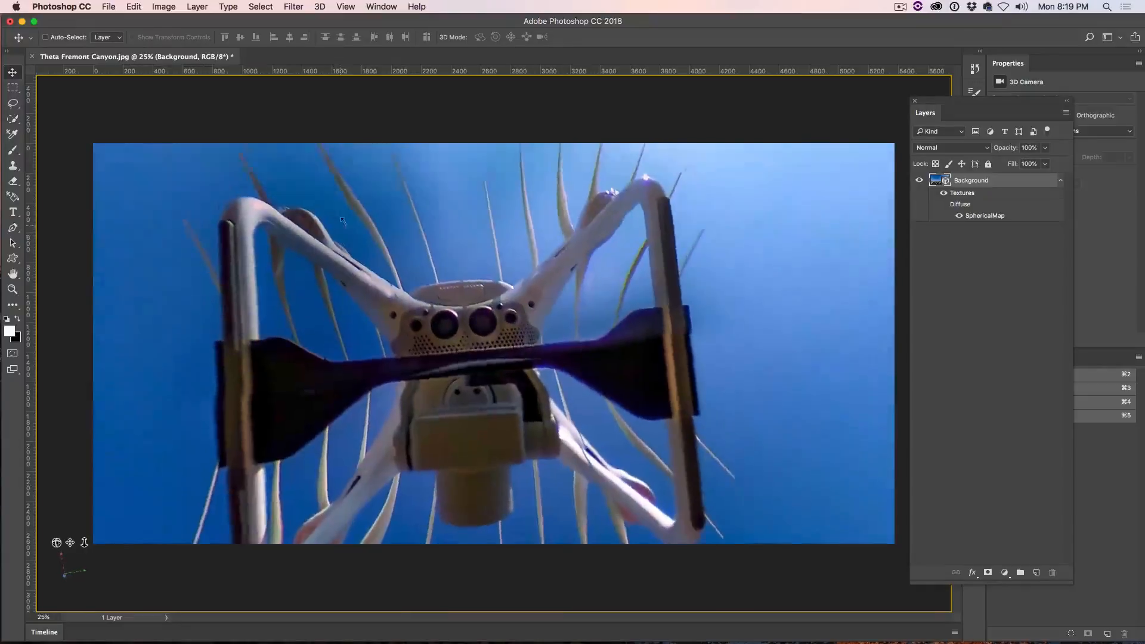
pyautogui.moveTo(343, 221); pyautogui.dragTo(313, 547)
pyautogui.moveTo(332, 284); pyautogui.dragTo(324, 514)
pyautogui.moveTo(316, 346); pyautogui.dragTo(278, 180)
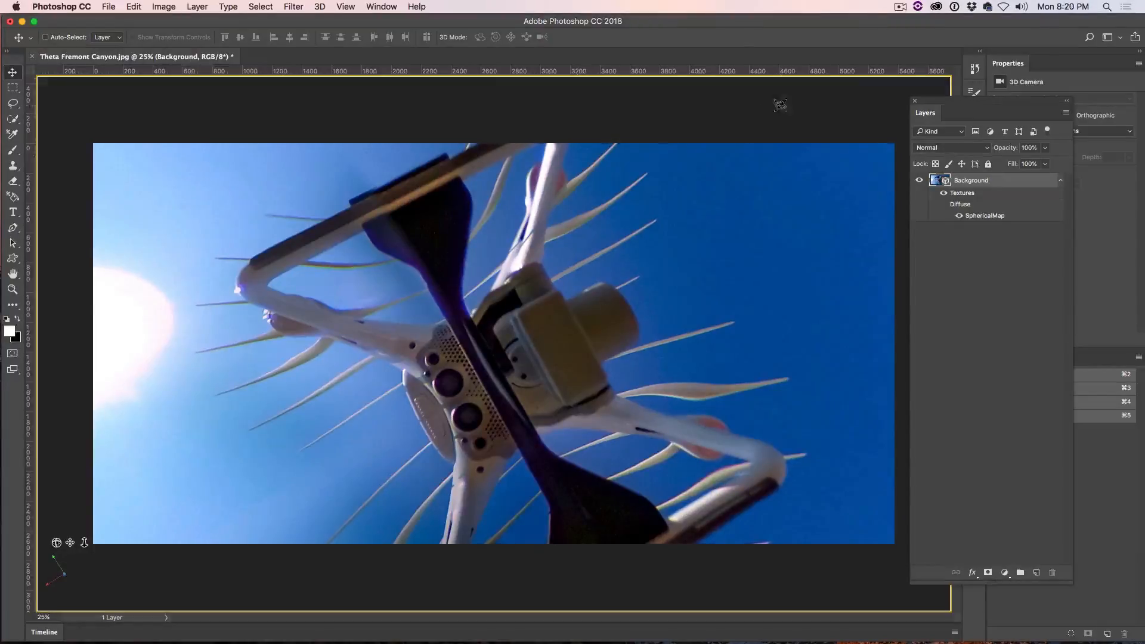
# Step: Reset the 3D workspace to its default panel layout
pyautogui.moveTo(980, 100); pyautogui.dragTo(877, 66)
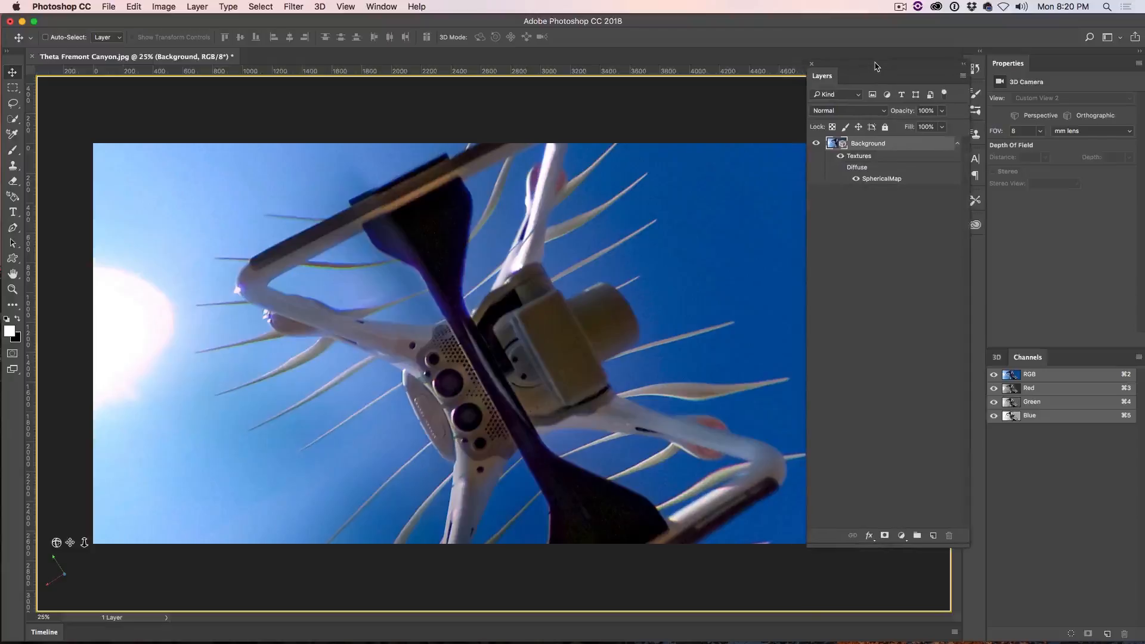
pyautogui.click(1112, 37)
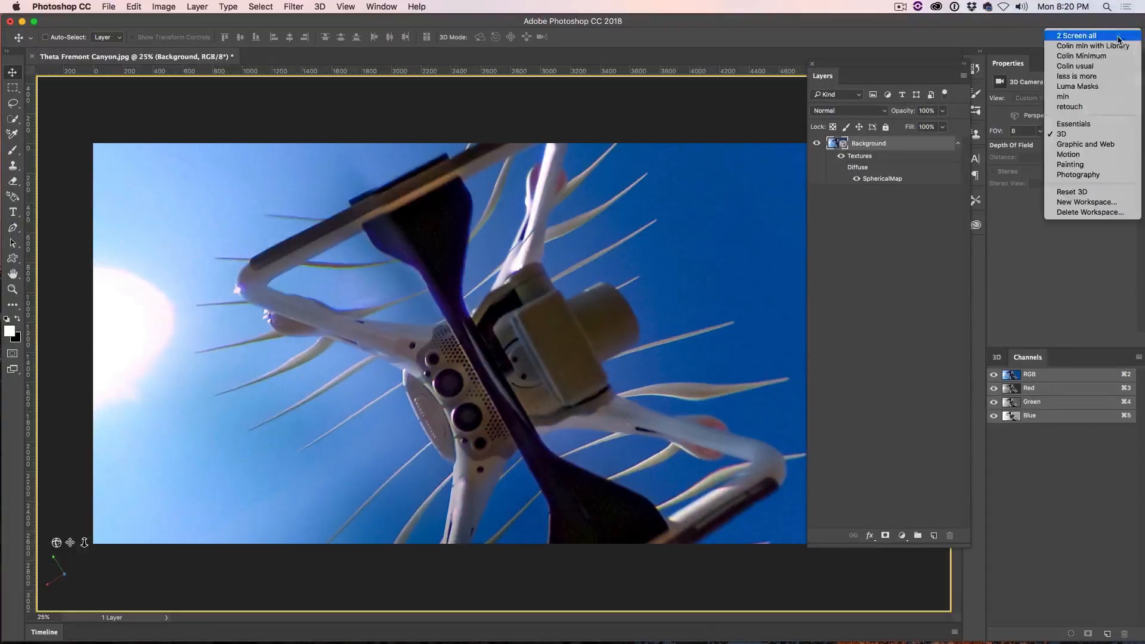
pyautogui.click(1111, 194)
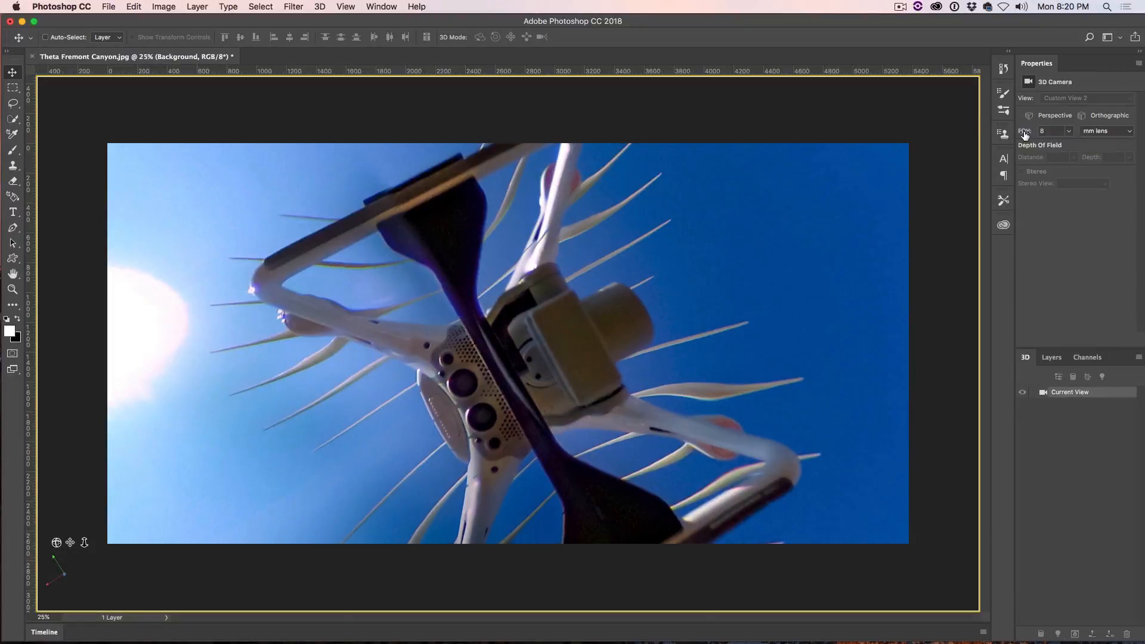
# Step: Set the 3D camera's field of view to a 1 mm lens and tilt the view to fit the drone in frame
pyautogui.moveTo(1024, 135); pyautogui.dragTo(989, 133)
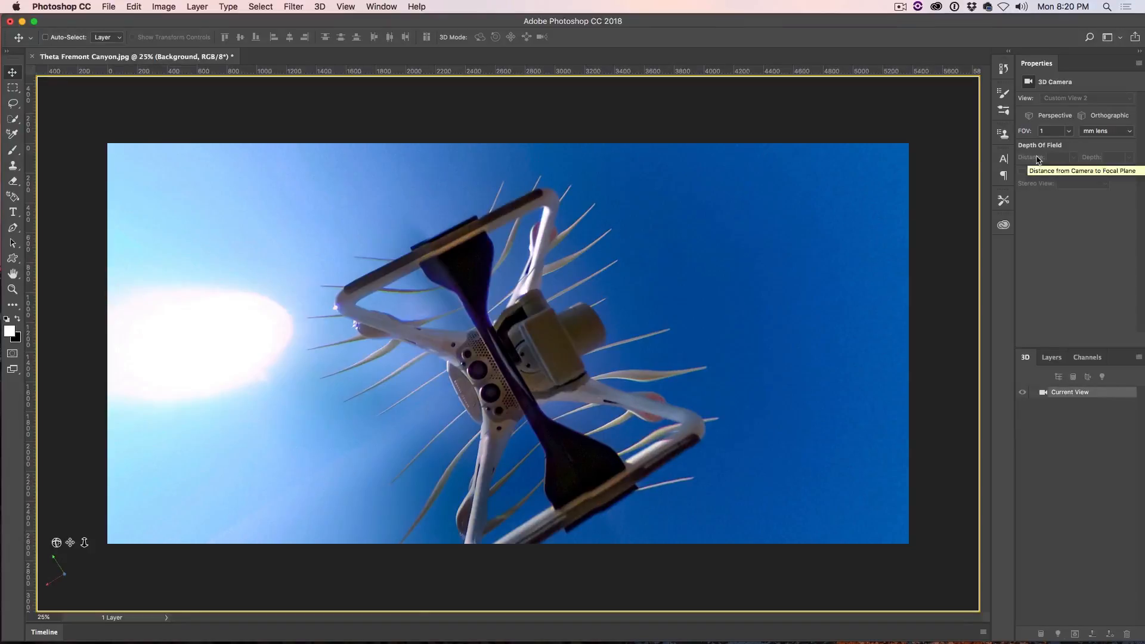
pyautogui.click(1068, 132)
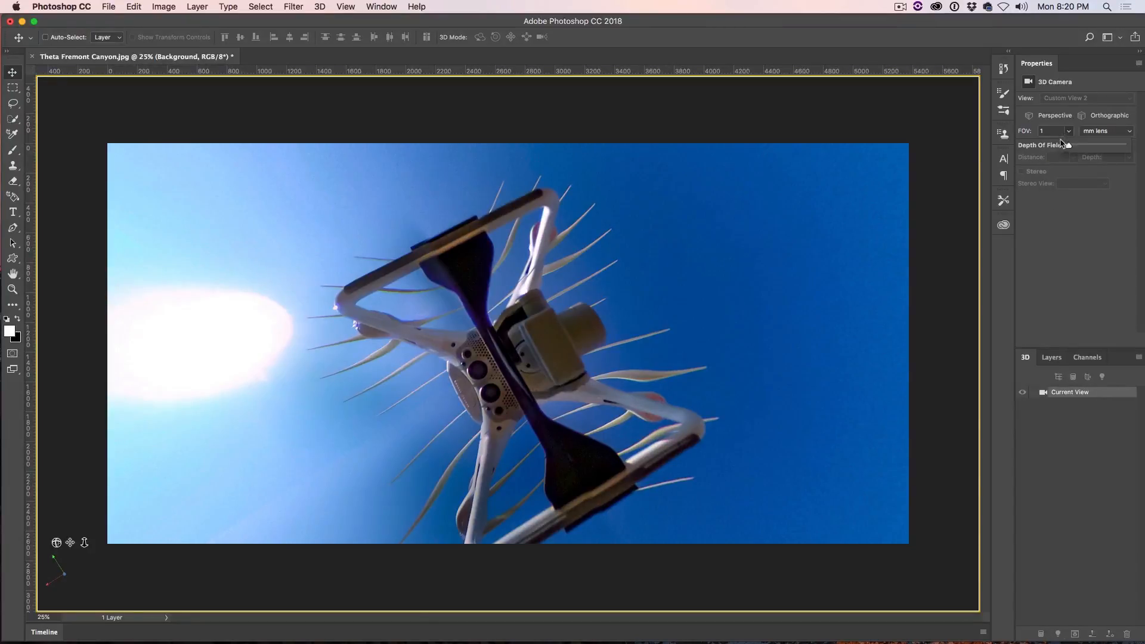
pyautogui.click(560, 319)
pyautogui.moveTo(561, 319); pyautogui.dragTo(551, 343)
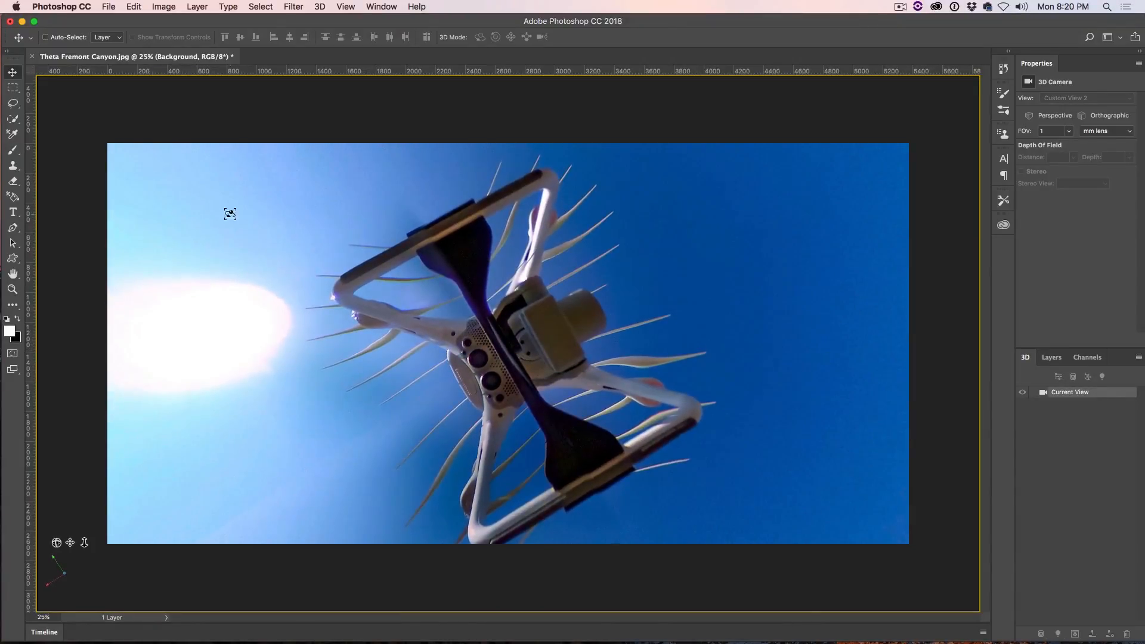
# Step: Lasso a loose selection around the whole drone, adding the missed area beside the sun
pyautogui.click(13, 104)
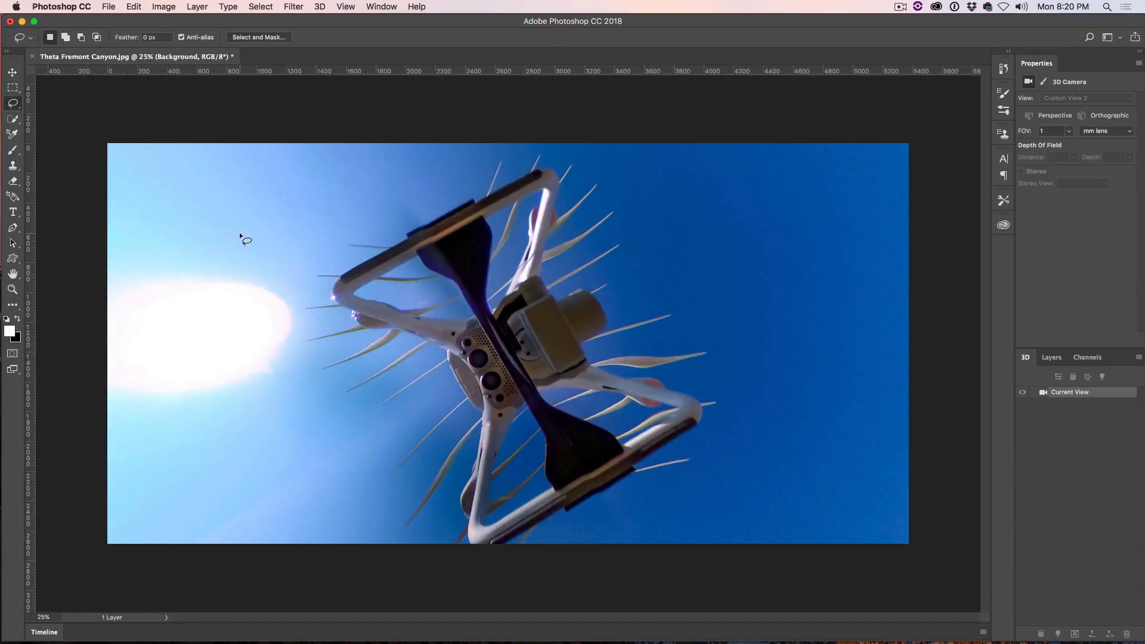
pyautogui.moveTo(297, 302)
pyautogui.mouseDown()
pyautogui.moveTo(304, 245)
pyautogui.moveTo(352, 201)
pyautogui.moveTo(523, 149)
pyautogui.moveTo(599, 162)
pyautogui.moveTo(649, 263)
pyautogui.moveTo(717, 326)
pyautogui.moveTo(740, 386)
pyautogui.moveTo(733, 427)
pyautogui.moveTo(687, 475)
pyautogui.moveTo(542, 534)
pyautogui.moveTo(404, 506)
pyautogui.mouseUp()
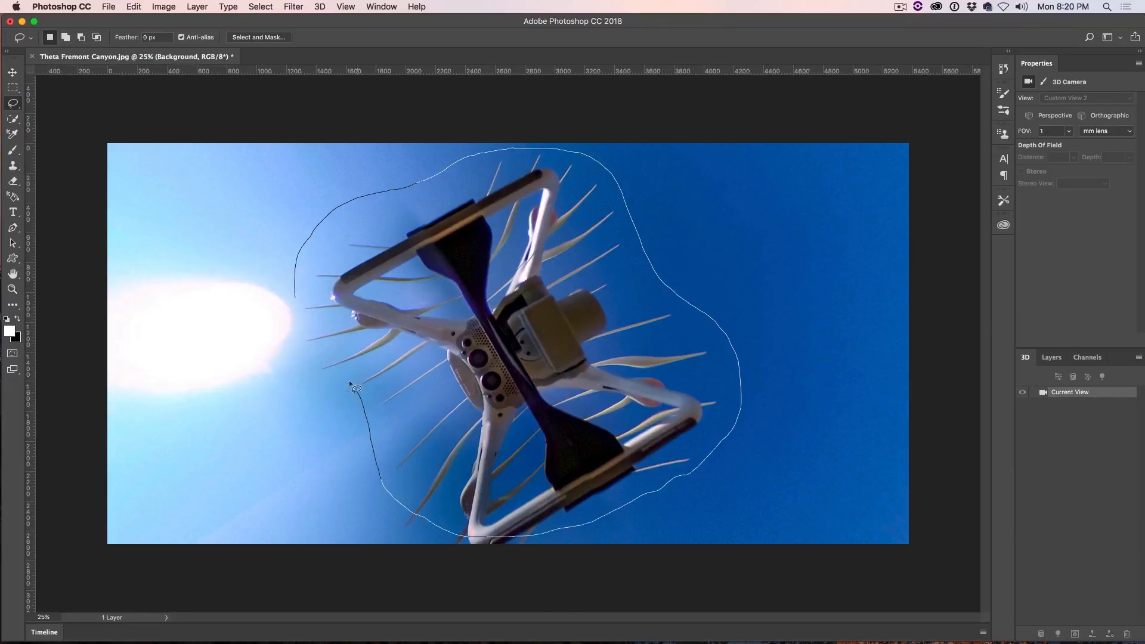
pyautogui.moveTo(280, 328); pyautogui.dragTo(293, 293)
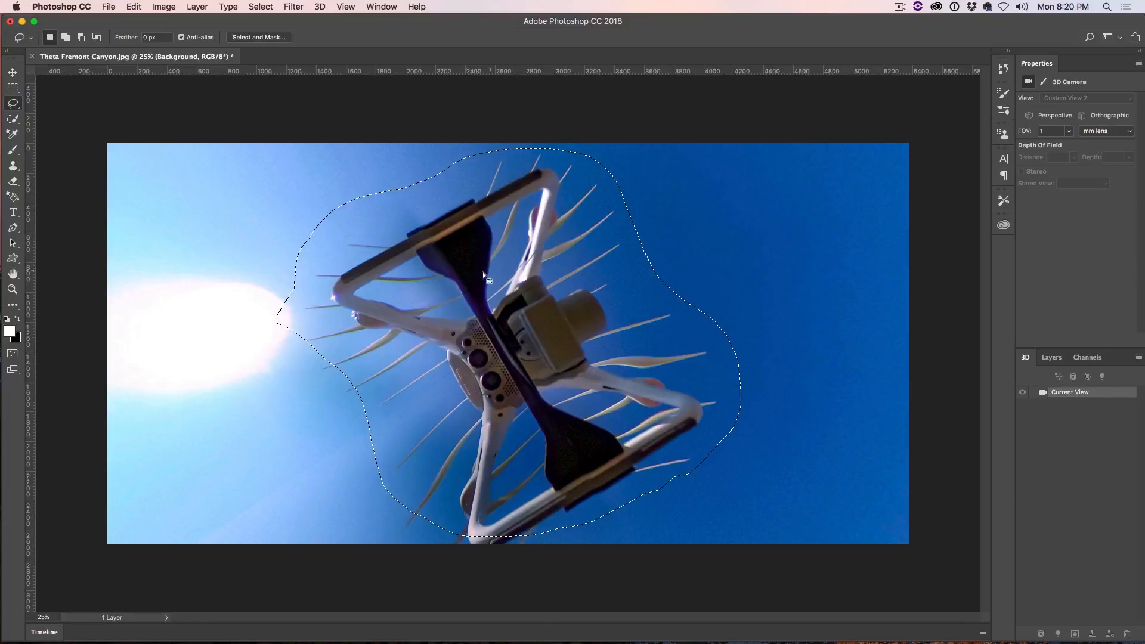
pyautogui.moveTo(292, 329)
pyautogui.mouseDown()
pyautogui.moveTo(316, 395)
pyautogui.moveTo(358, 406)
pyautogui.moveTo(406, 387)
pyautogui.moveTo(465, 295)
pyautogui.mouseUp()
pyautogui.press('shift')
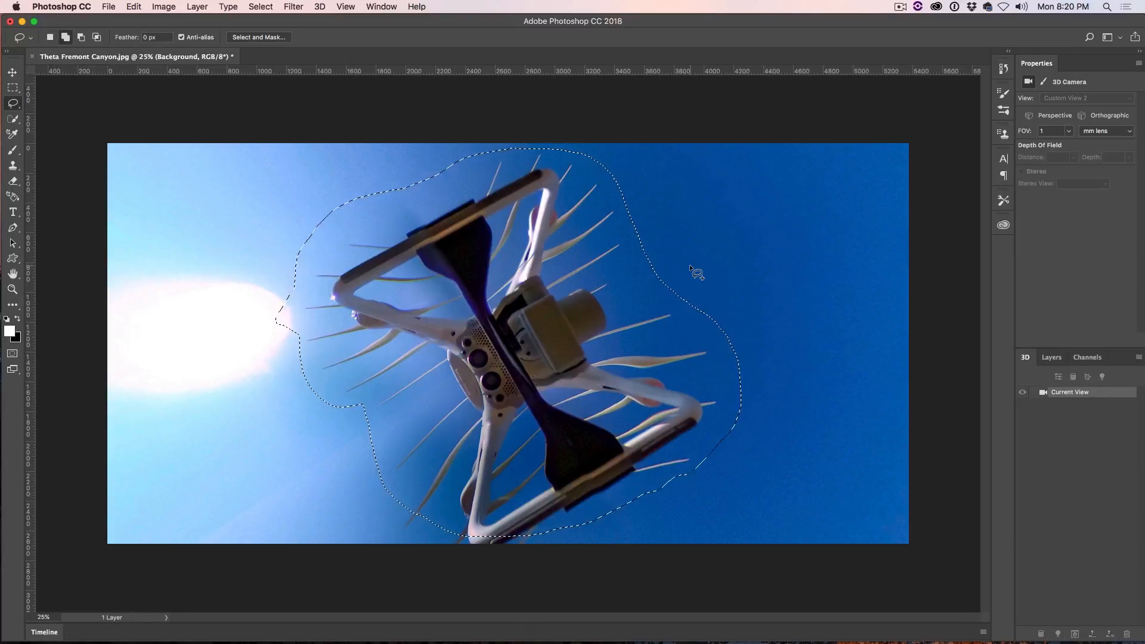
# Step: Fill the selected drone area with Content-Aware, keeping Color Adaptation on, Normal mode and 100% opacity
pyautogui.hotkey('shift', 'BackSpace')
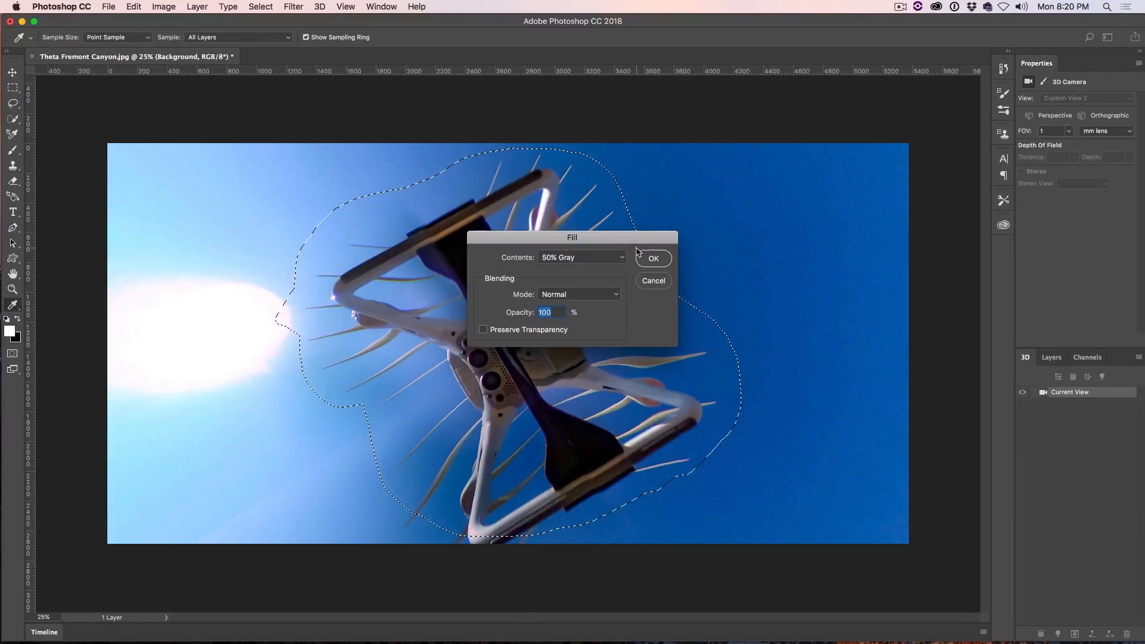
pyautogui.moveTo(643, 234); pyautogui.dragTo(848, 151)
pyautogui.click(792, 168)
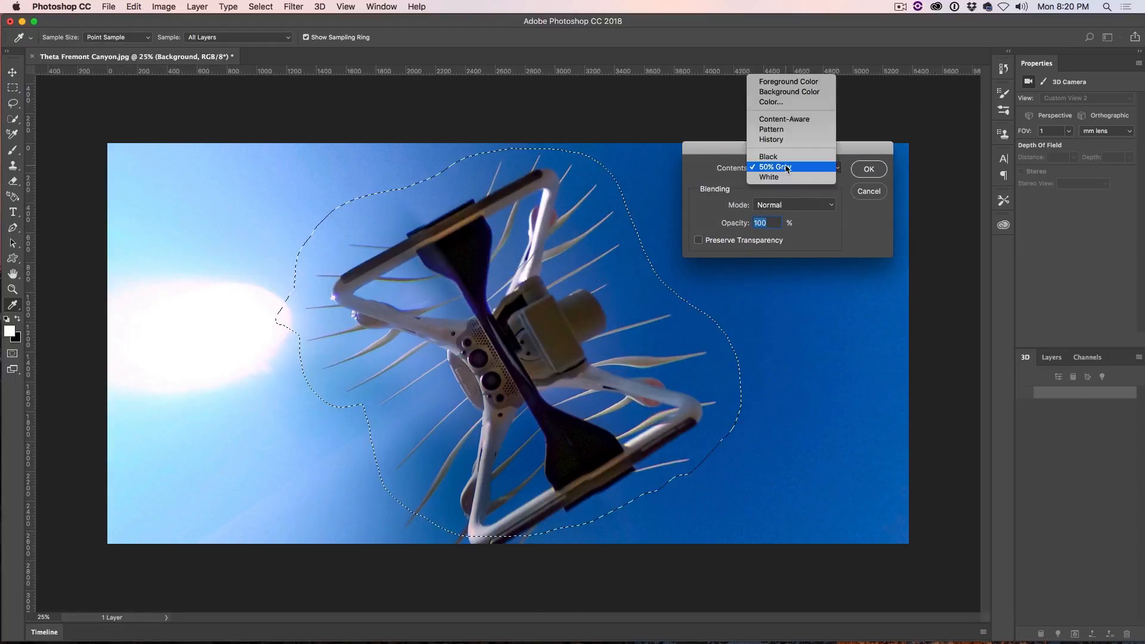
pyautogui.click(784, 121)
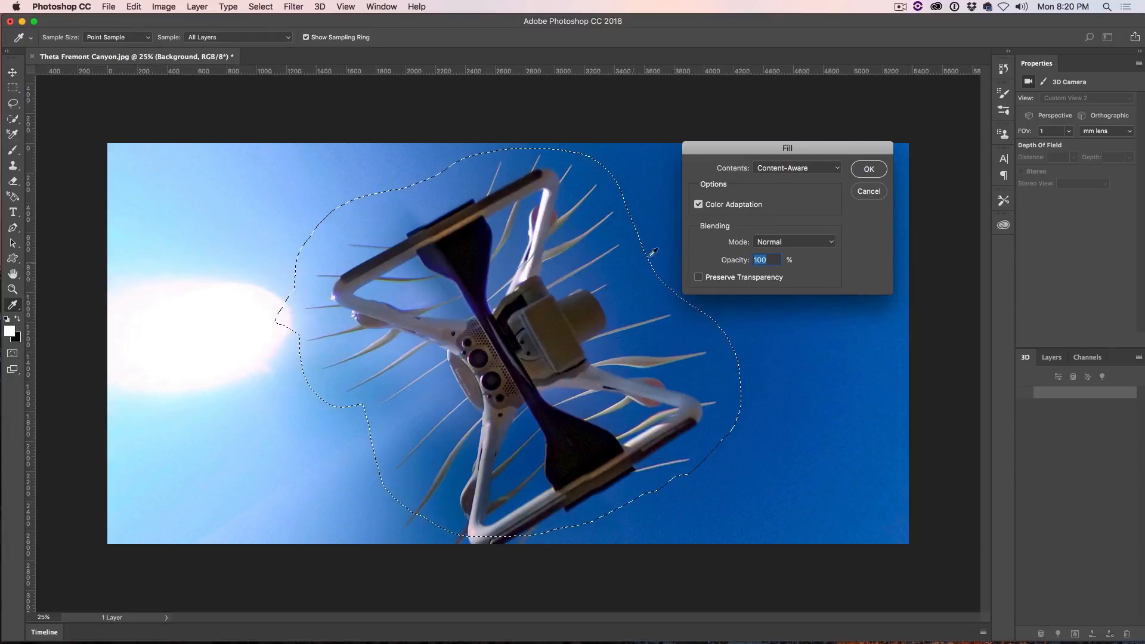
pyautogui.click(869, 168)
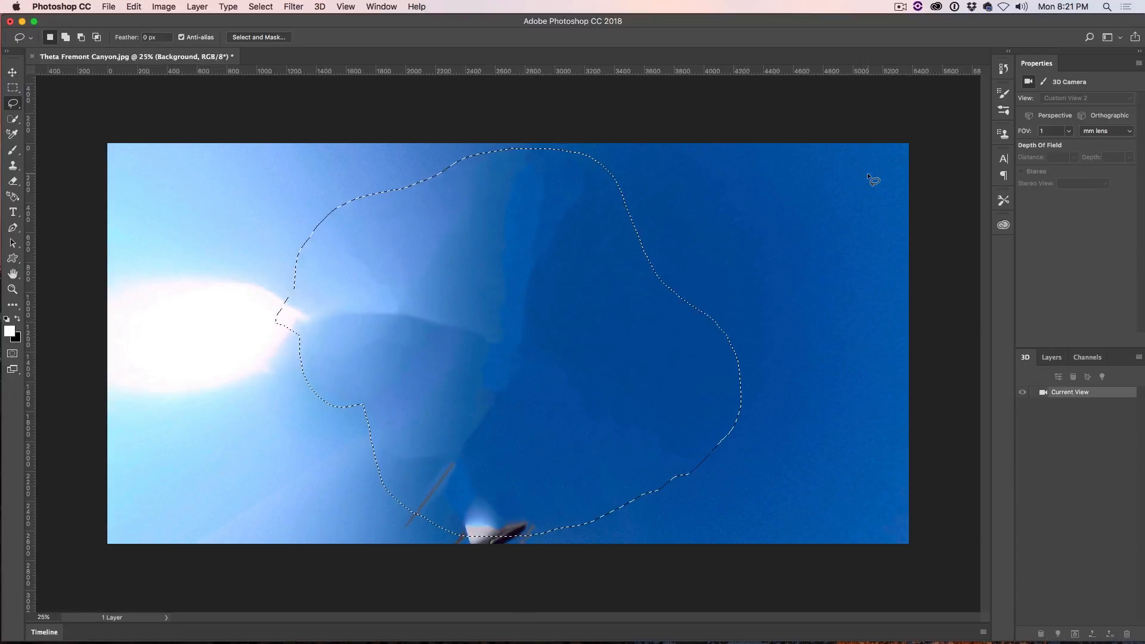
# Step: Bring the leftover drone fragments into view, lasso them and fill the selection with Content-Aware
pyautogui.click(11, 72)
pyautogui.moveTo(539, 292); pyautogui.dragTo(543, 332)
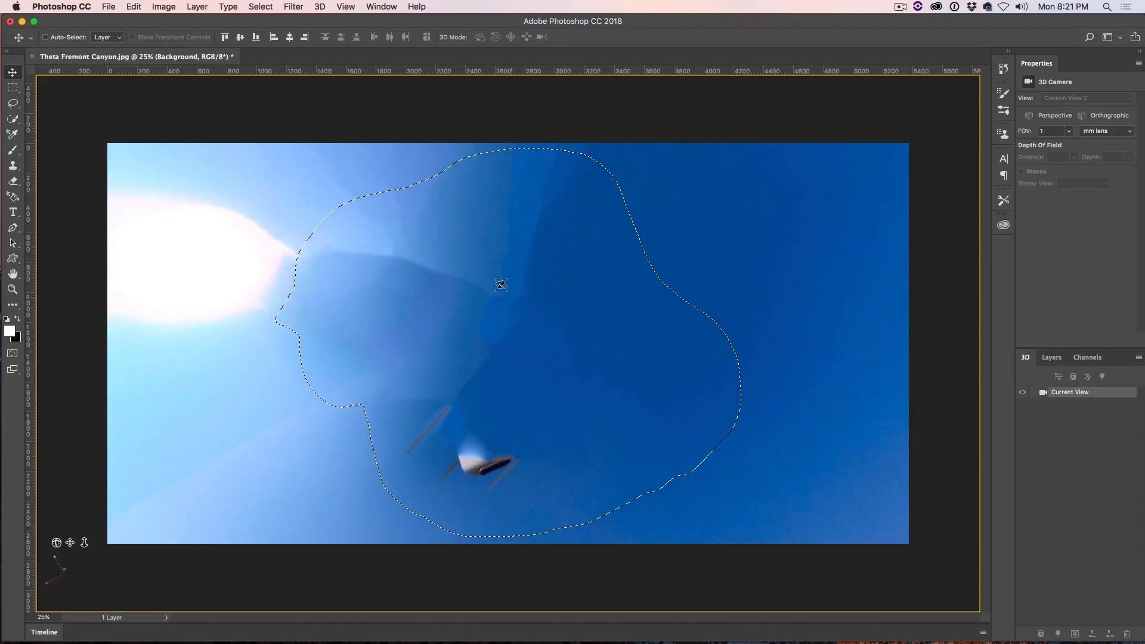
pyautogui.click(13, 103)
pyautogui.click(294, 276)
pyautogui.moveTo(388, 406)
pyautogui.mouseDown()
pyautogui.moveTo(409, 378)
pyautogui.moveTo(487, 379)
pyautogui.moveTo(545, 453)
pyautogui.moveTo(530, 498)
pyautogui.mouseUp()
pyautogui.moveTo(402, 496); pyautogui.dragTo(390, 409)
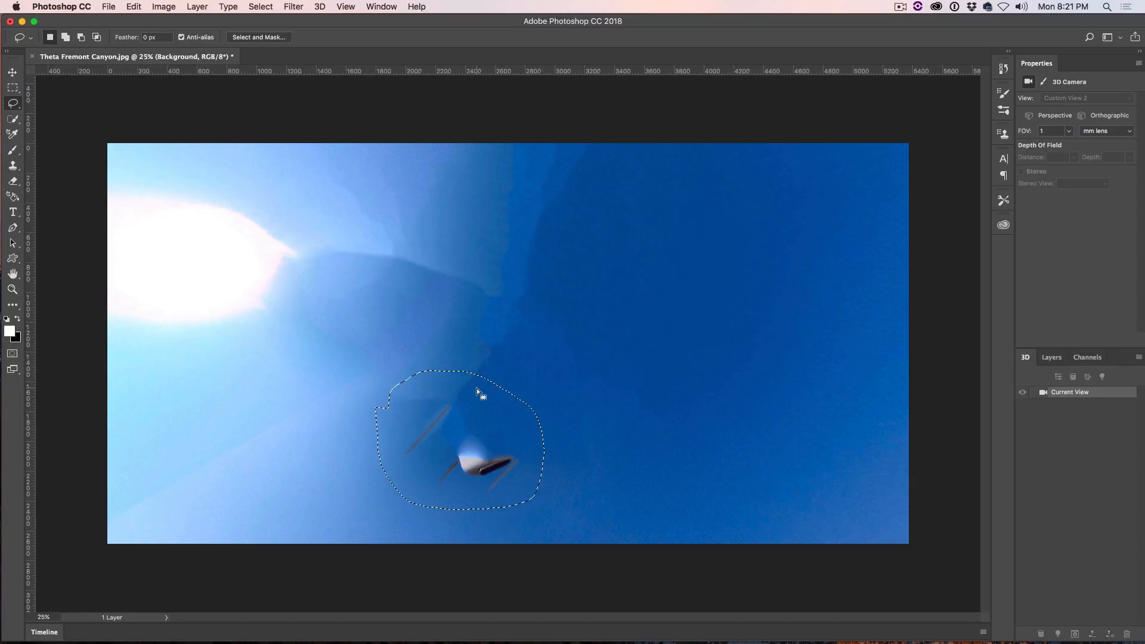
pyautogui.hotkey('shift', 'BackSpace')
pyautogui.press('Return')
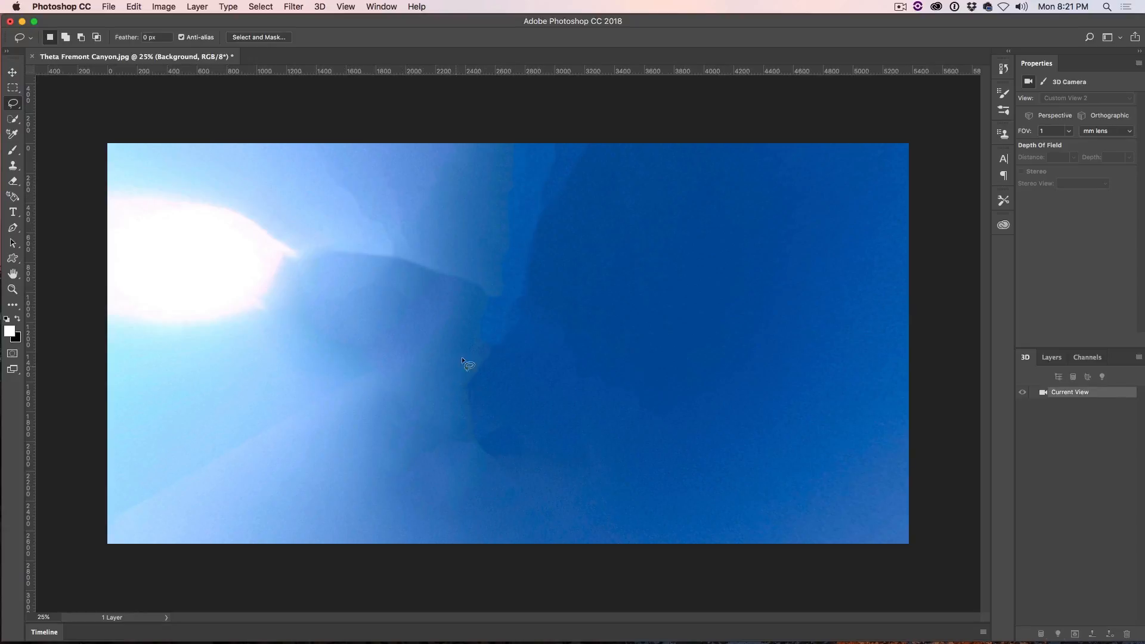
# Step: Lasso the uneven patch of filled sky beside the sun and feather the selection by 25 pixels
pyautogui.moveTo(286, 176)
pyautogui.mouseDown()
pyautogui.moveTo(480, 153)
pyautogui.moveTo(555, 158)
pyautogui.moveTo(586, 176)
pyautogui.moveTo(595, 285)
pyautogui.moveTo(554, 435)
pyautogui.moveTo(527, 476)
pyautogui.moveTo(463, 506)
pyautogui.moveTo(403, 483)
pyautogui.moveTo(414, 493)
pyautogui.moveTo(328, 310)
pyautogui.mouseUp()
pyautogui.moveTo(295, 201); pyautogui.dragTo(310, 176)
pyautogui.click(262, 7)
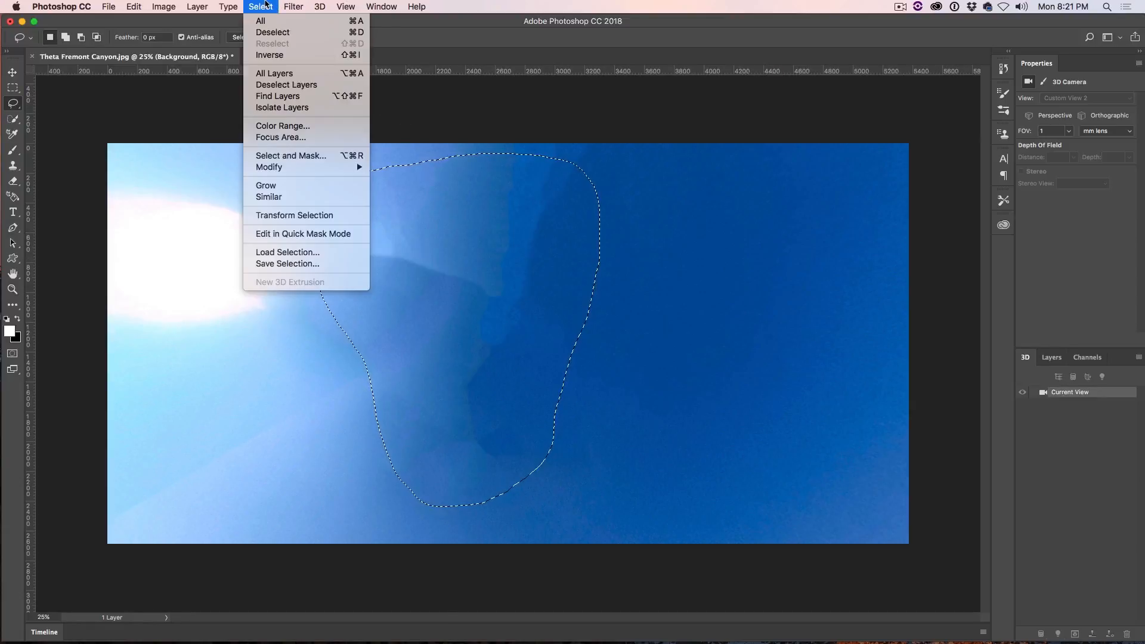
pyautogui.moveTo(308, 167)
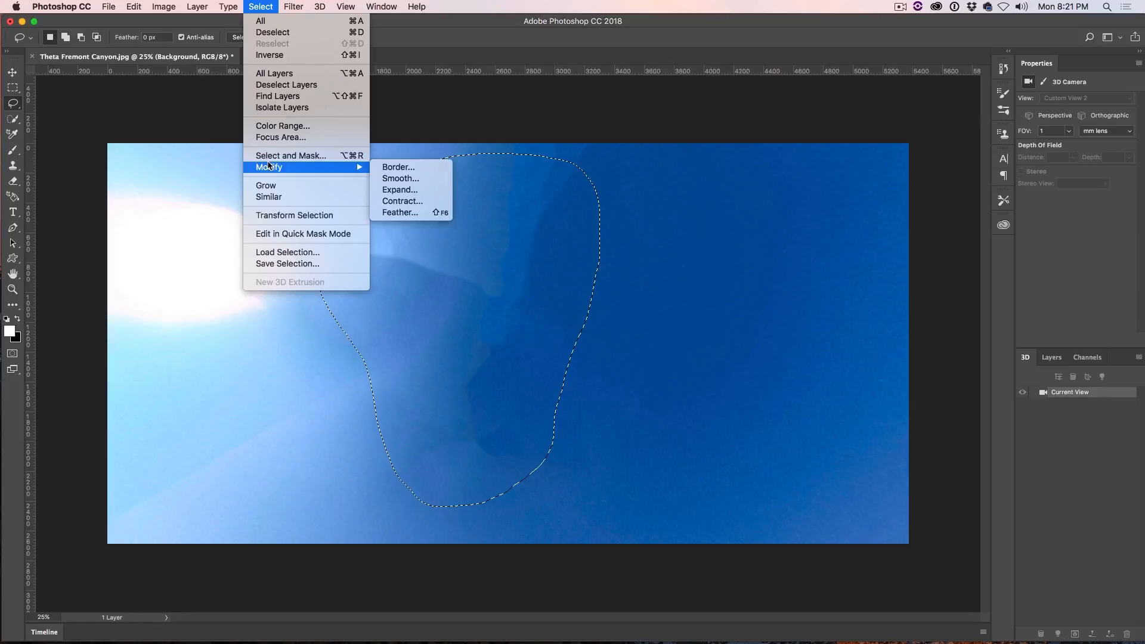
pyautogui.click(399, 212)
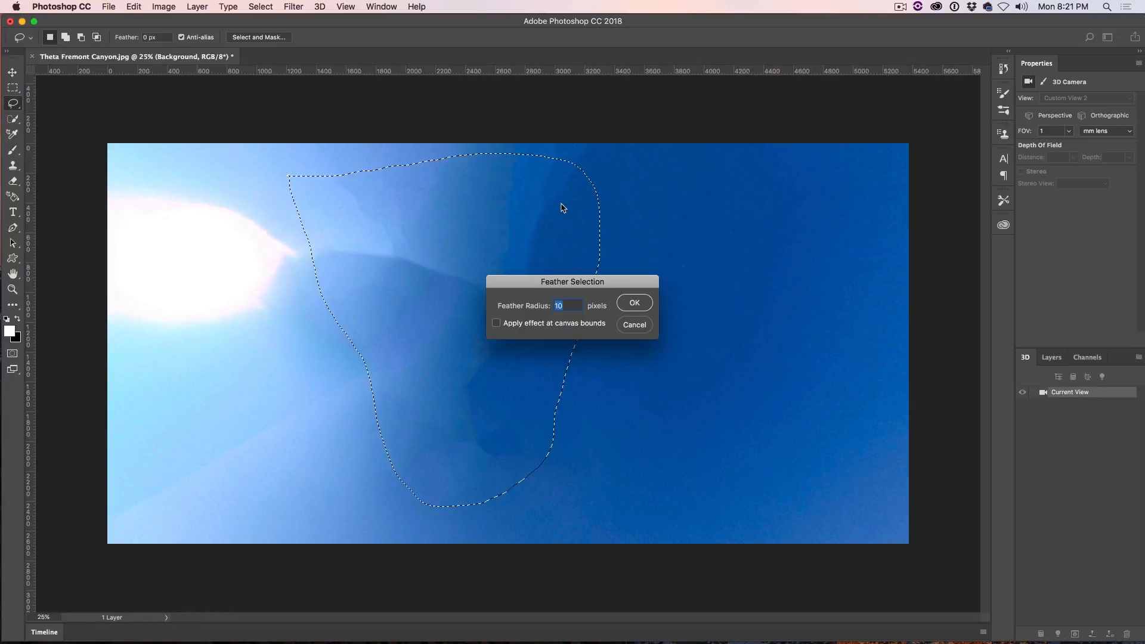
pyautogui.write('25')
pyautogui.click(633, 302)
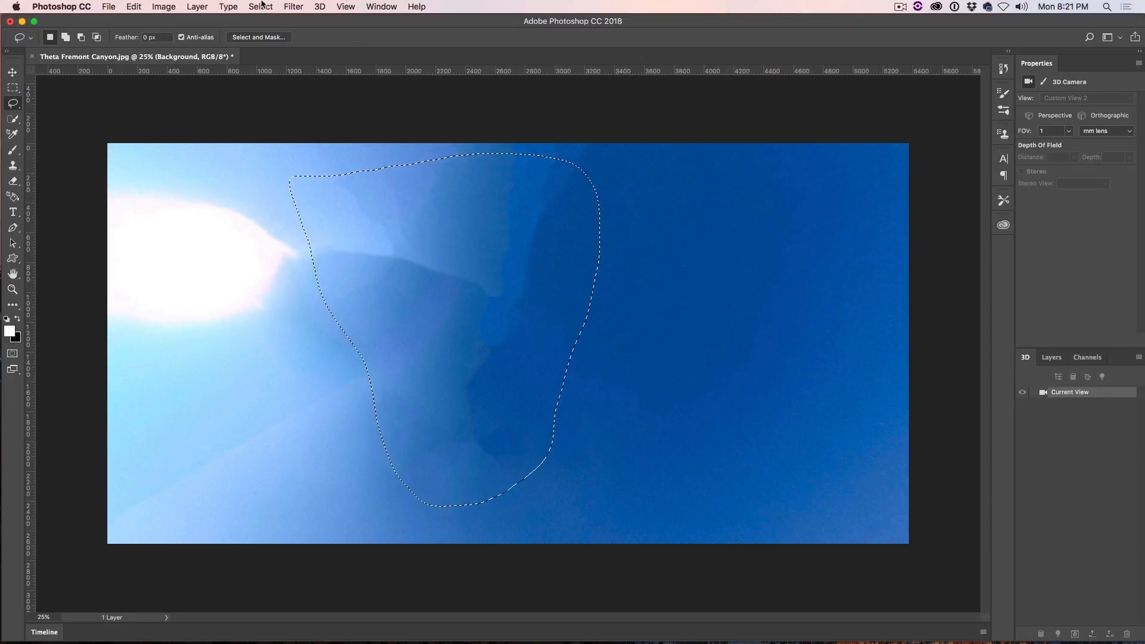
# Step: Apply a Gaussian Blur to the feathered sky selection, raising the radius above 9.7 pixels
pyautogui.click(294, 7)
pyautogui.moveTo(305, 154)
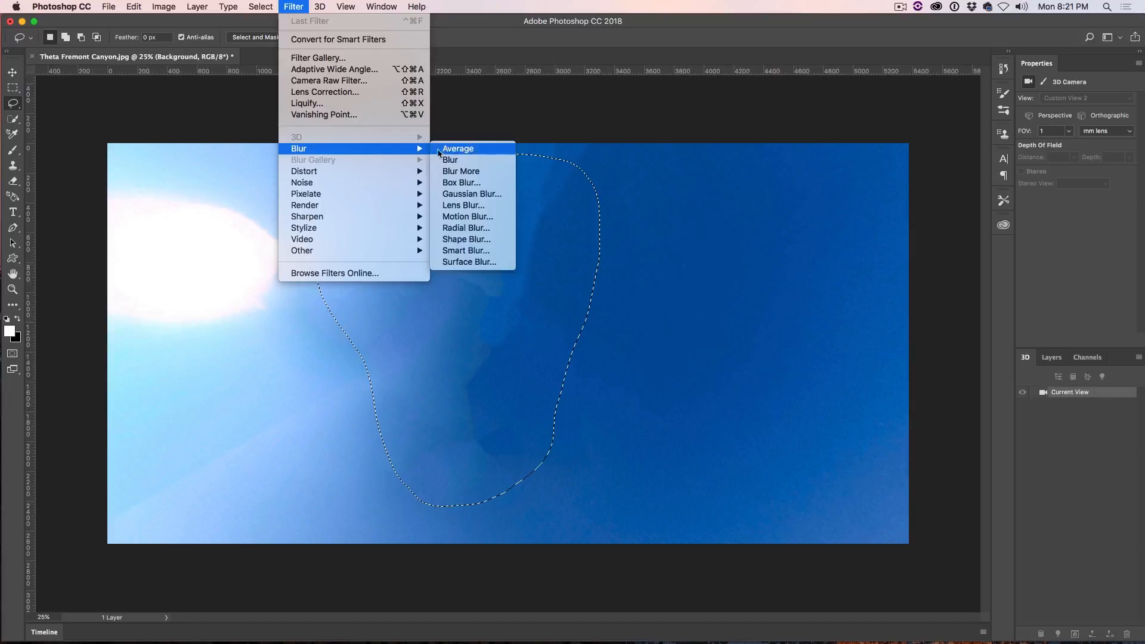
pyautogui.click(456, 194)
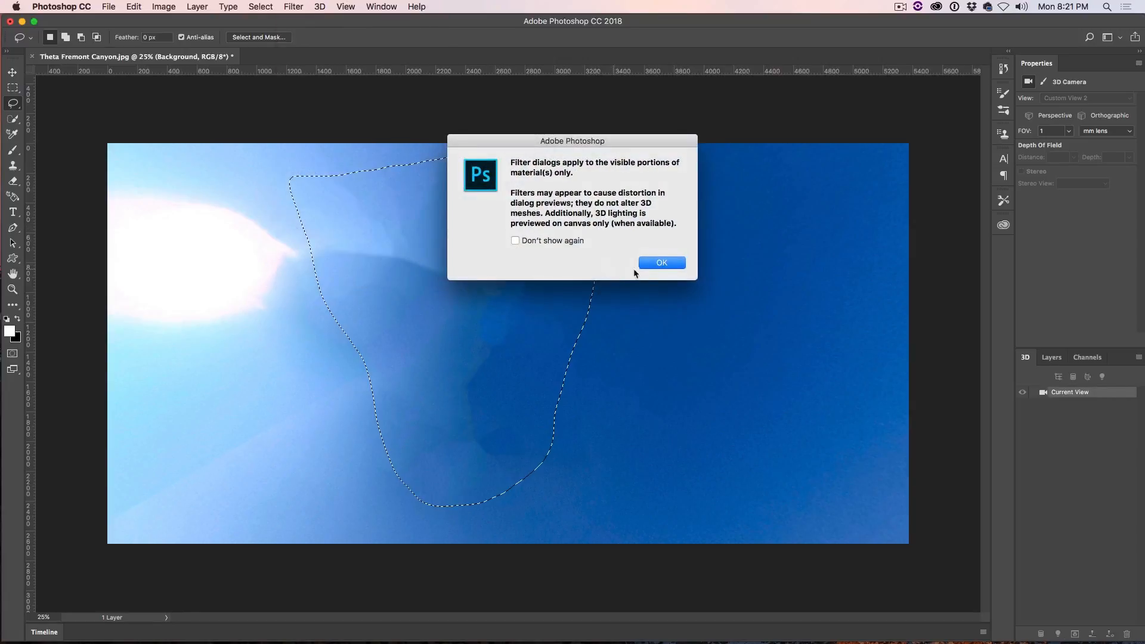
pyautogui.click(650, 270)
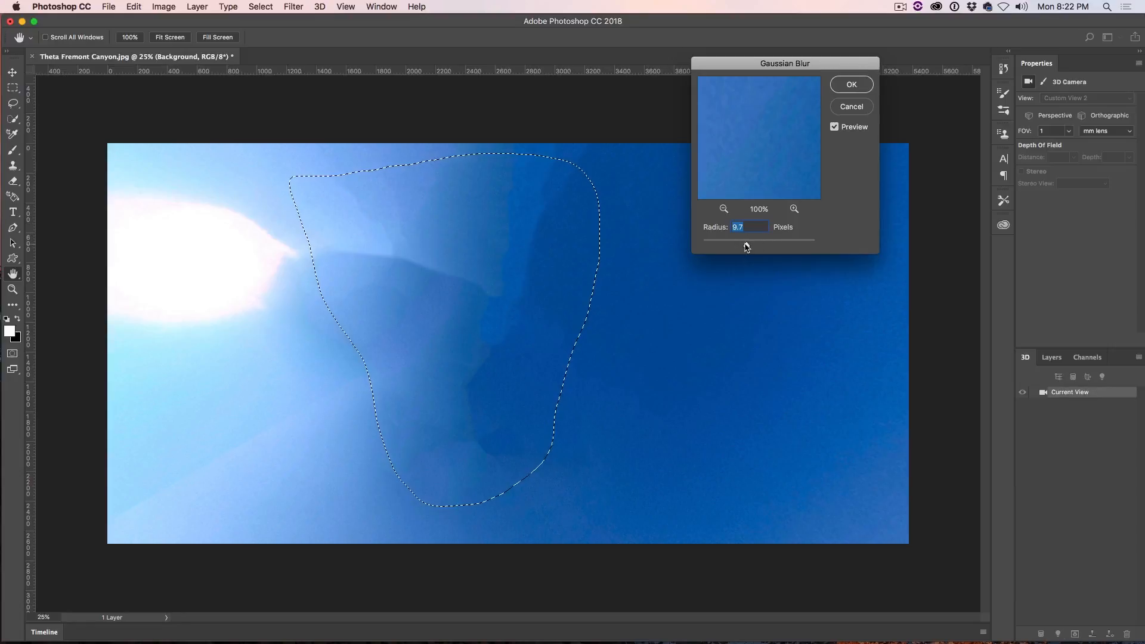
pyautogui.moveTo(742, 246); pyautogui.dragTo(756, 246)
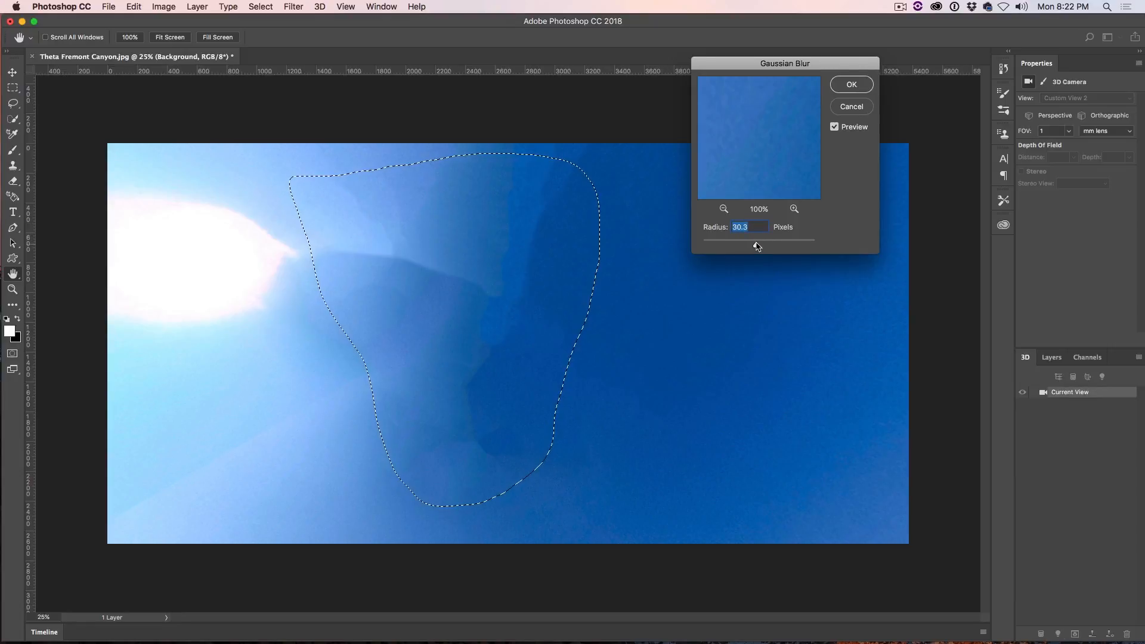
pyautogui.click(851, 86)
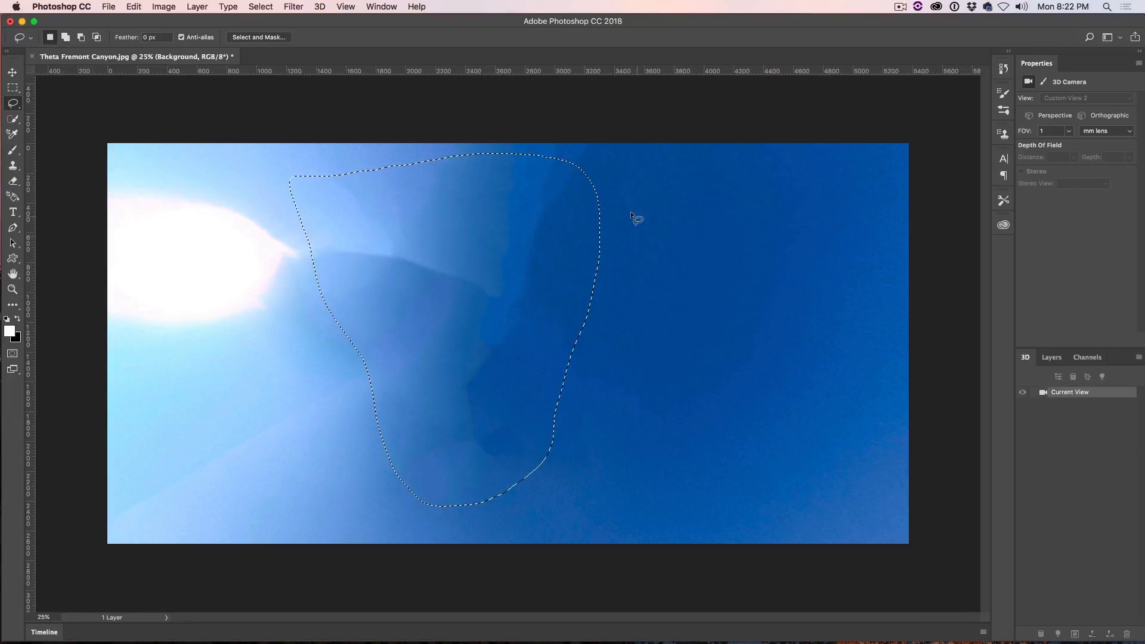
# Step: Try adding 16.57% Uniform noise with Monochromatic turned off to the selected sky patch, and undo it
pyautogui.click(294, 7)
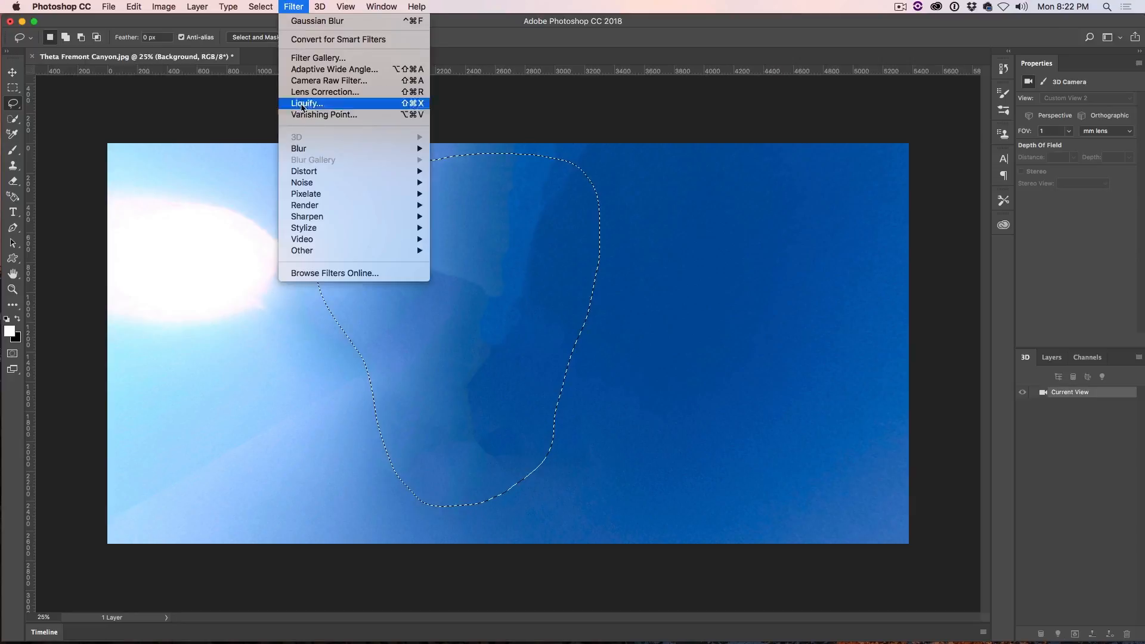
pyautogui.moveTo(310, 184)
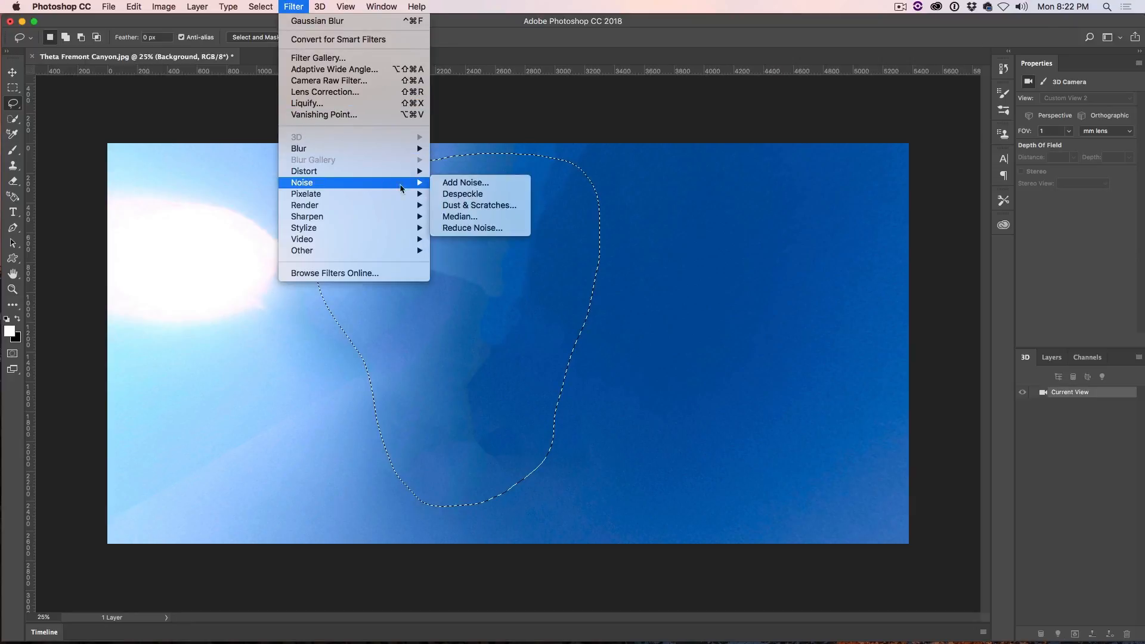
pyautogui.click(457, 181)
pyautogui.click(676, 261)
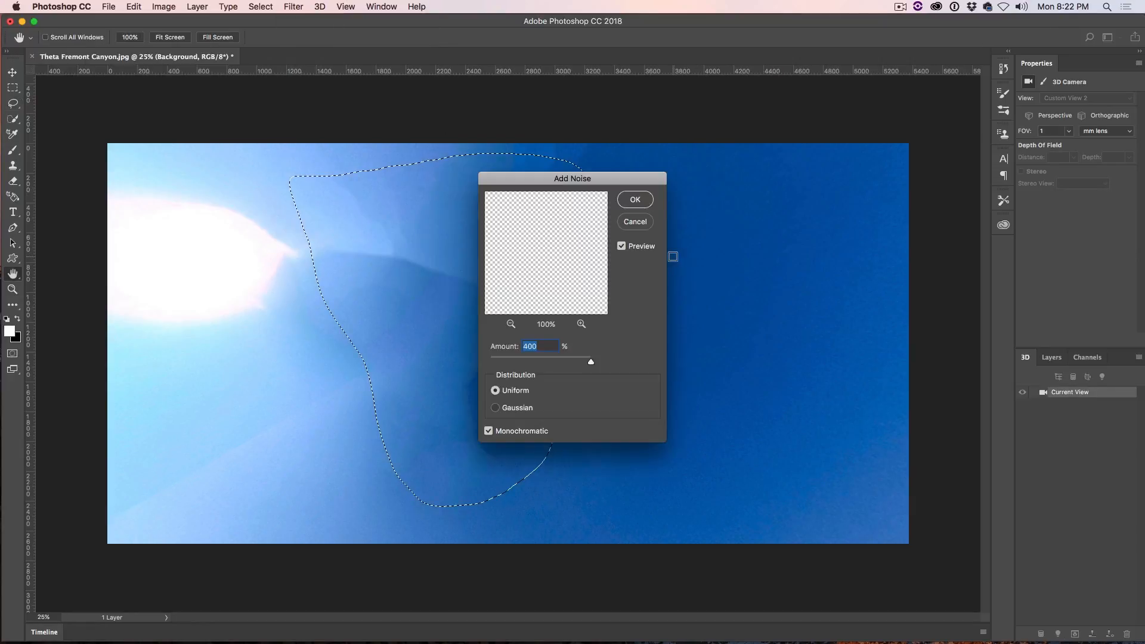
pyautogui.moveTo(582, 186); pyautogui.dragTo(813, 138)
pyautogui.moveTo(821, 313); pyautogui.dragTo(739, 314)
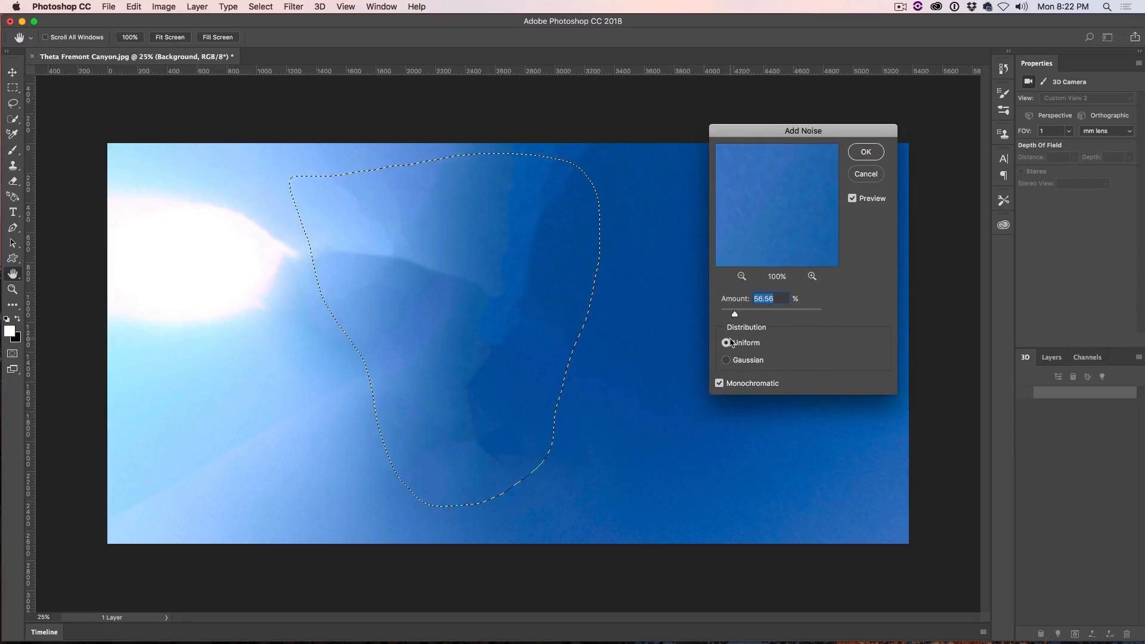
pyautogui.click(719, 383)
pyautogui.moveTo(734, 314); pyautogui.dragTo(725, 315)
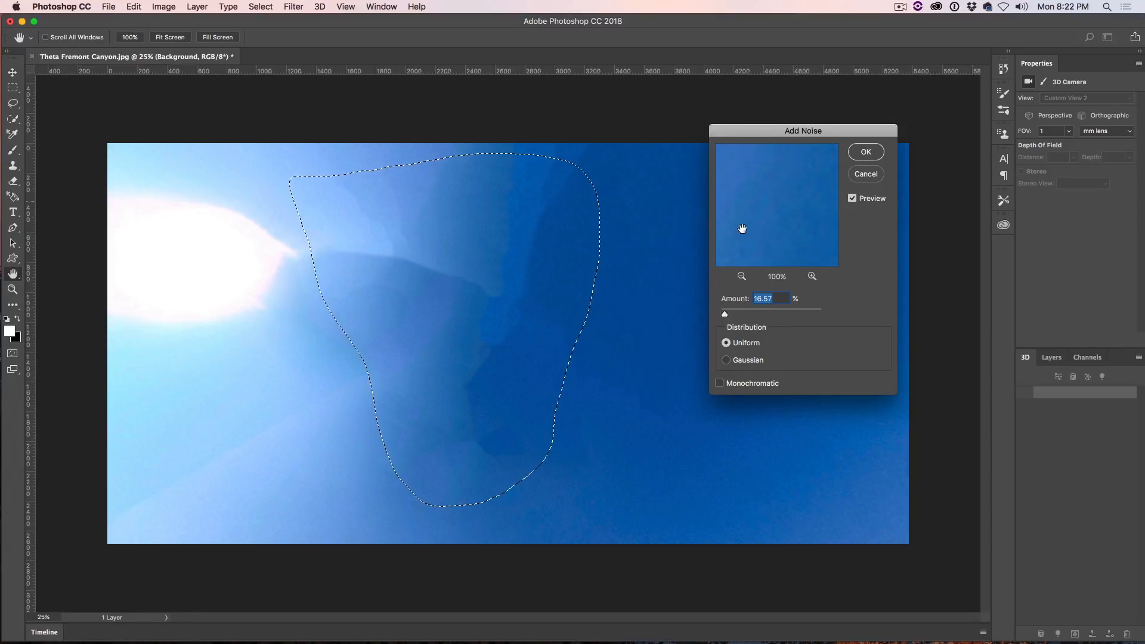
pyautogui.click(866, 154)
pyautogui.press('l')
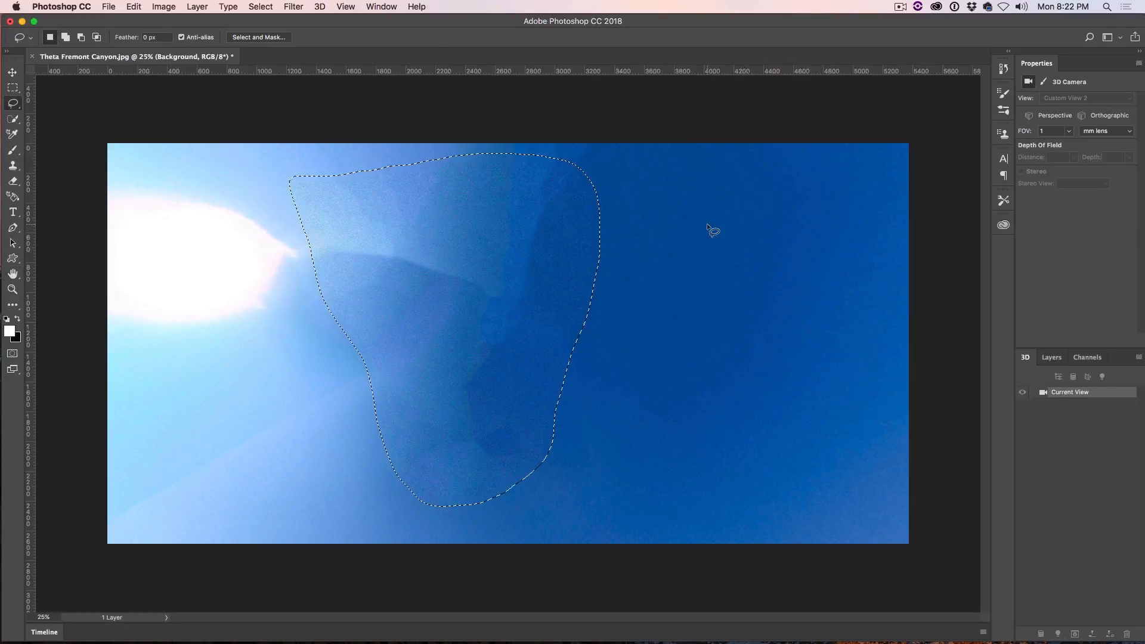
pyautogui.press('super+z')
# Step: Add 22% Uniform noise, with Monochromatic off, to the selected sky patch
pyautogui.click(268, 5)
pyautogui.moveTo(293, 6)
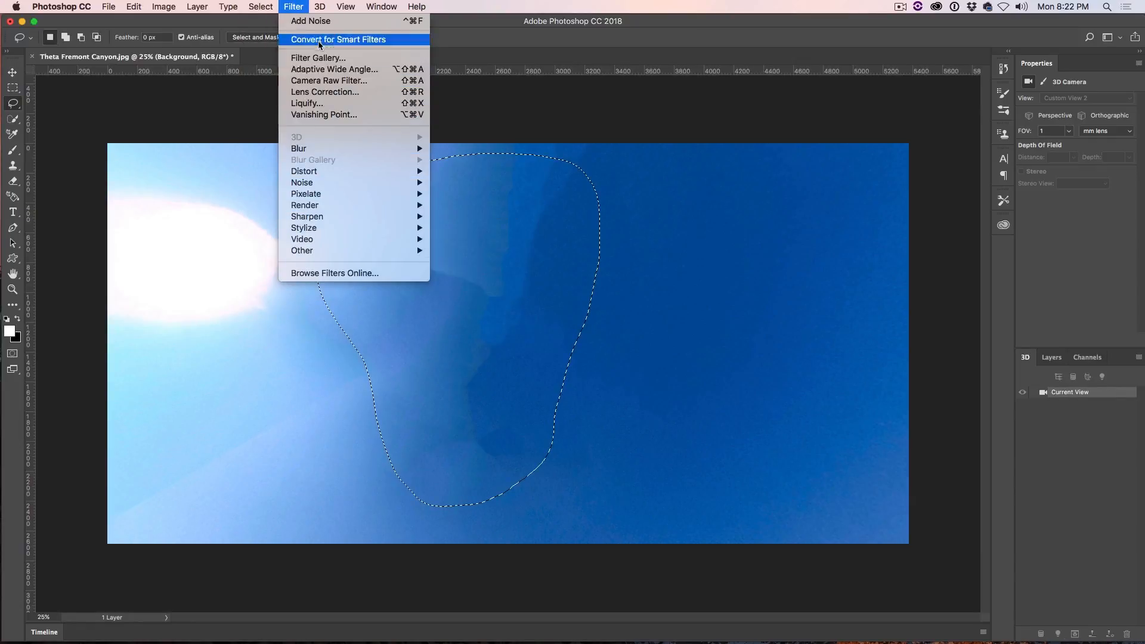
pyautogui.moveTo(311, 183)
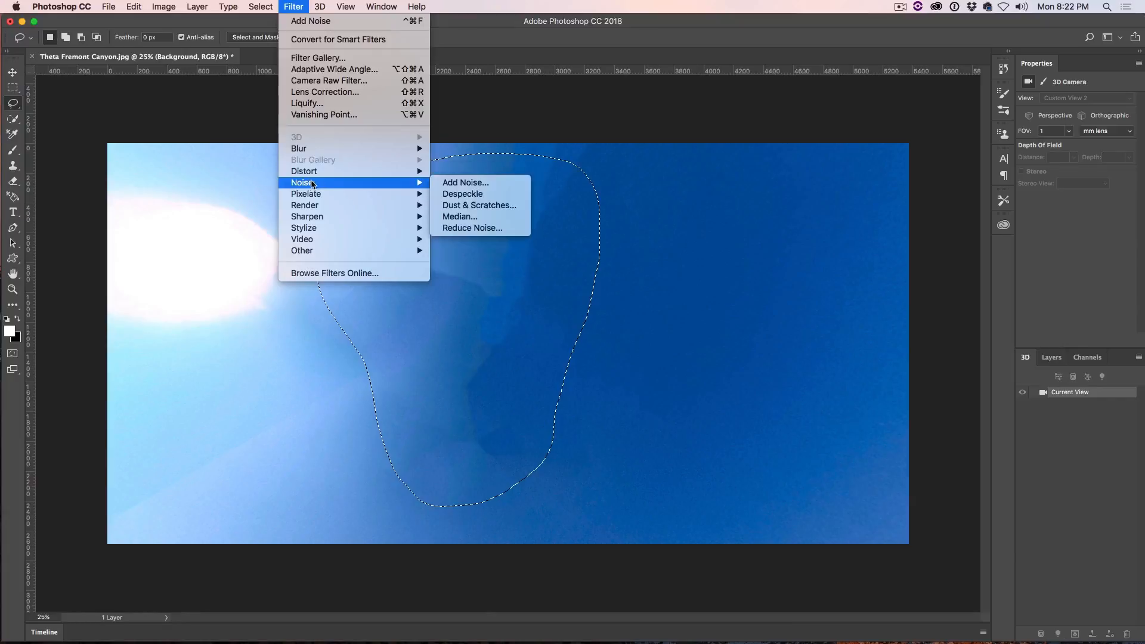
pyautogui.click(458, 184)
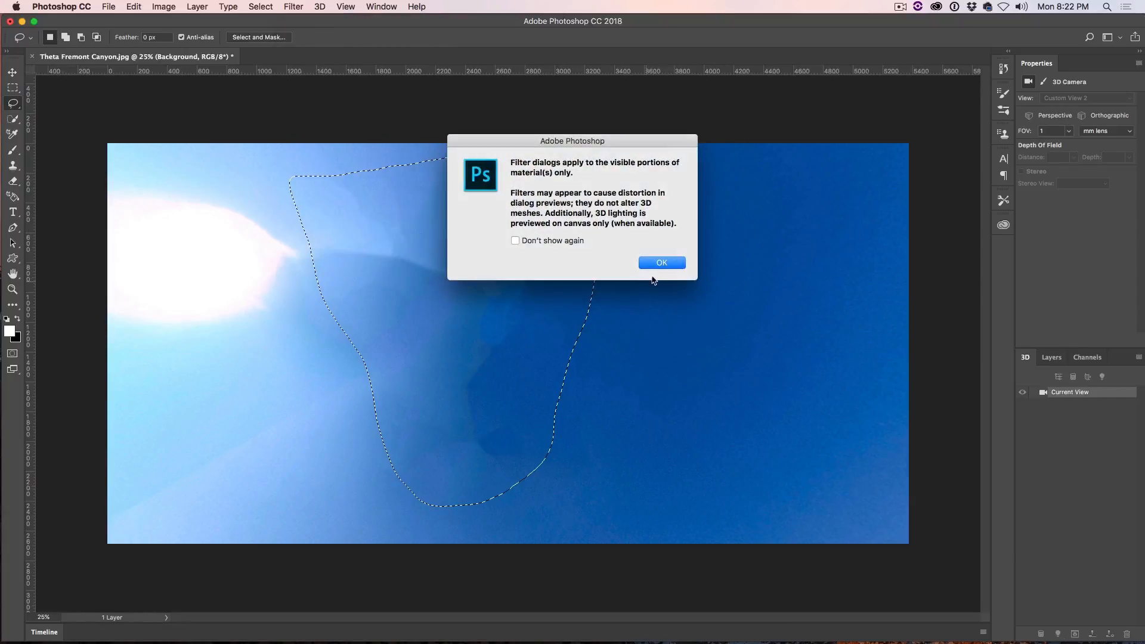
pyautogui.click(658, 263)
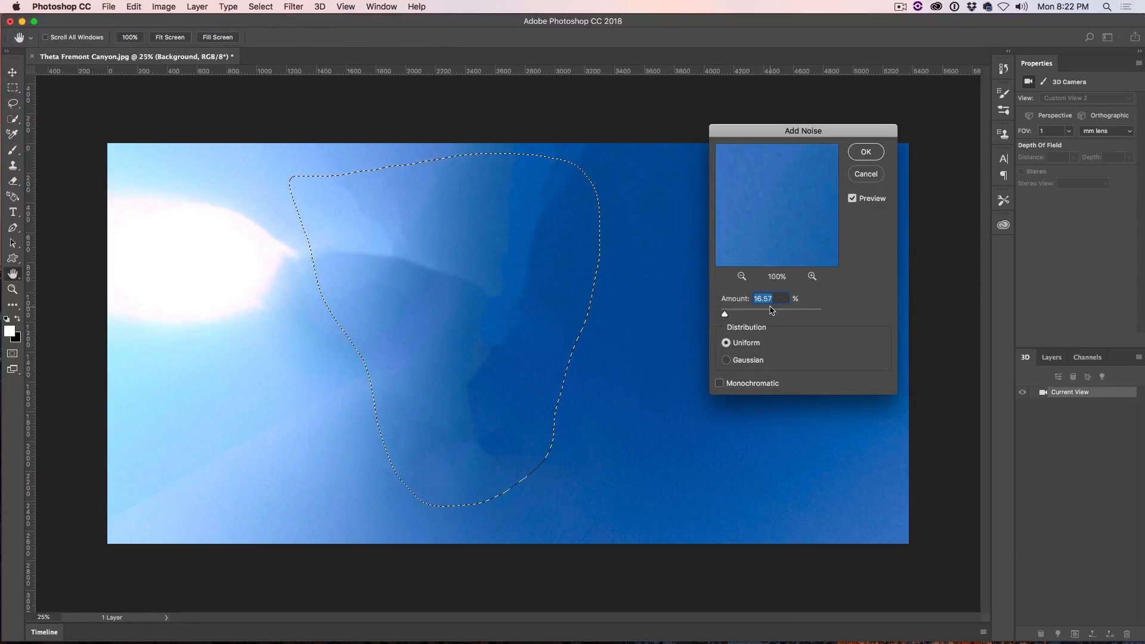
pyautogui.write('22')
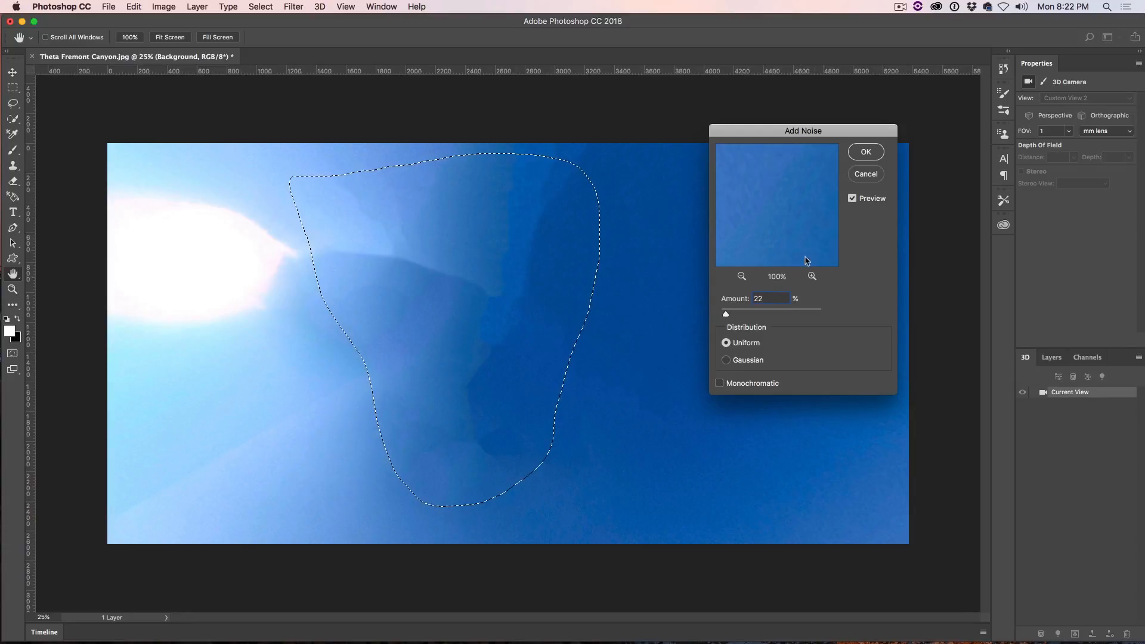
pyautogui.click(864, 153)
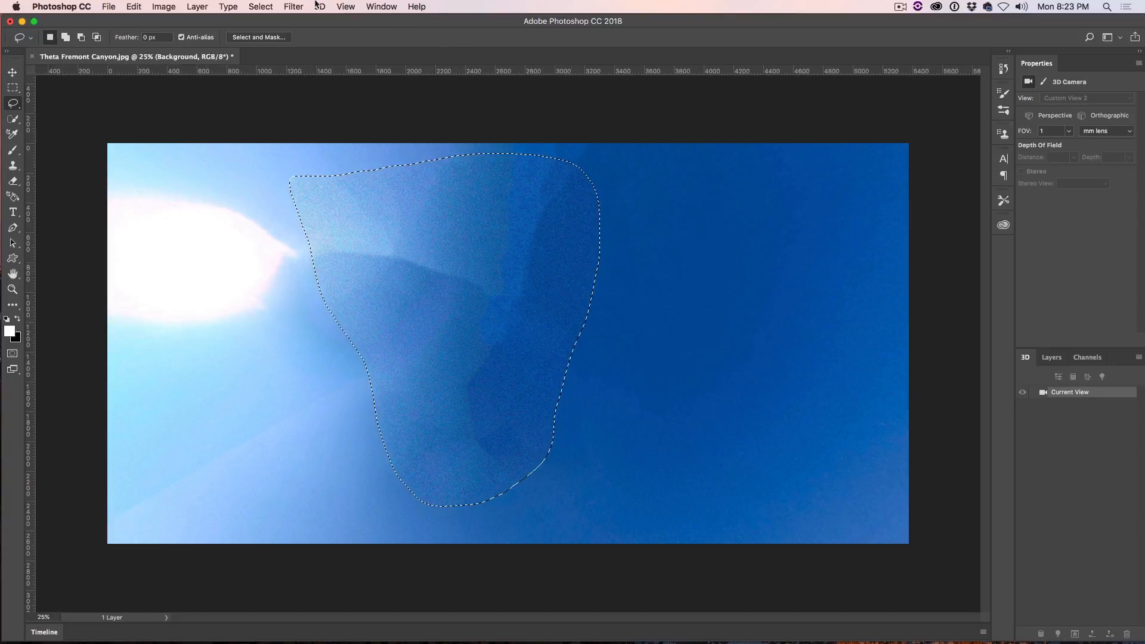
# Step: Apply a Gaussian Blur with a 30.3-pixel radius to the noisy sky selection and deselect it
pyautogui.click(292, 5)
pyautogui.moveTo(301, 149)
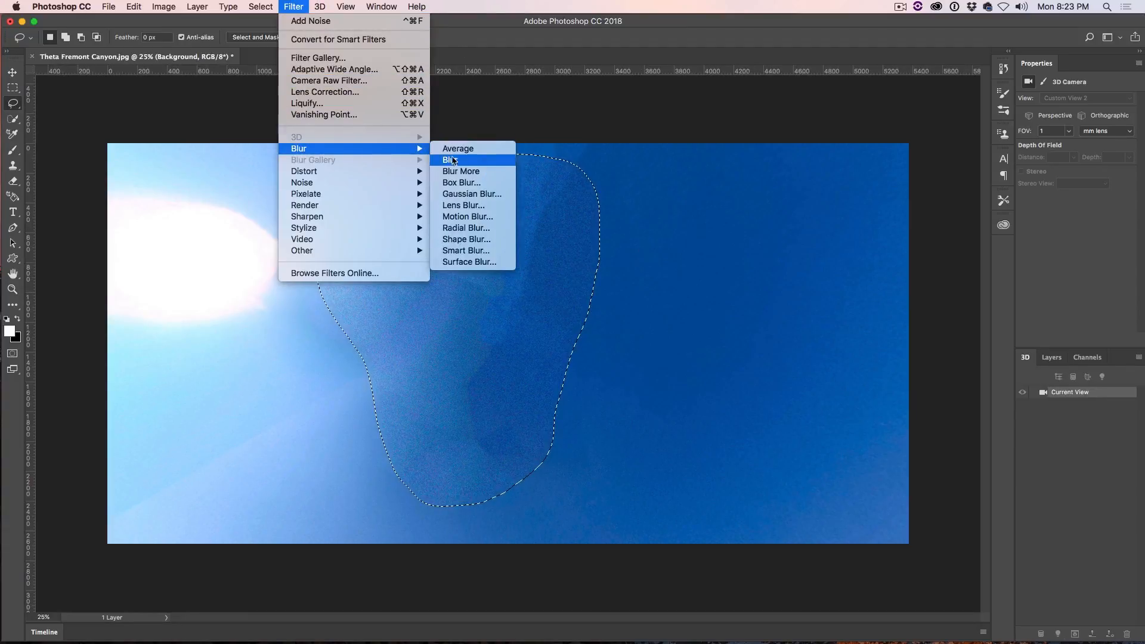
pyautogui.click(458, 193)
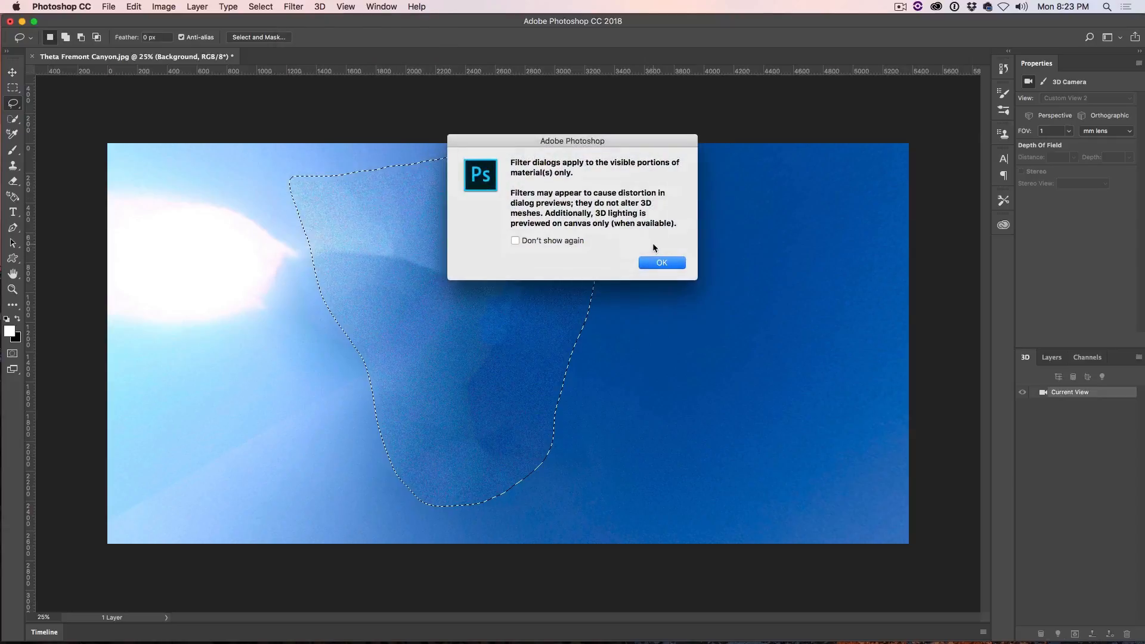
pyautogui.click(657, 265)
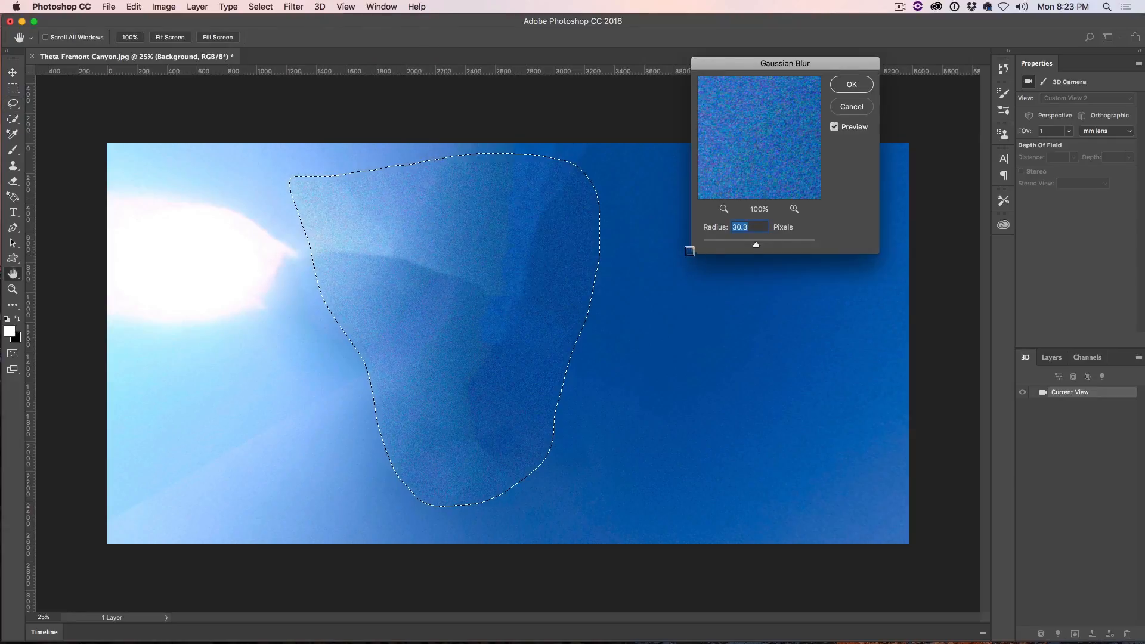
pyautogui.click(851, 86)
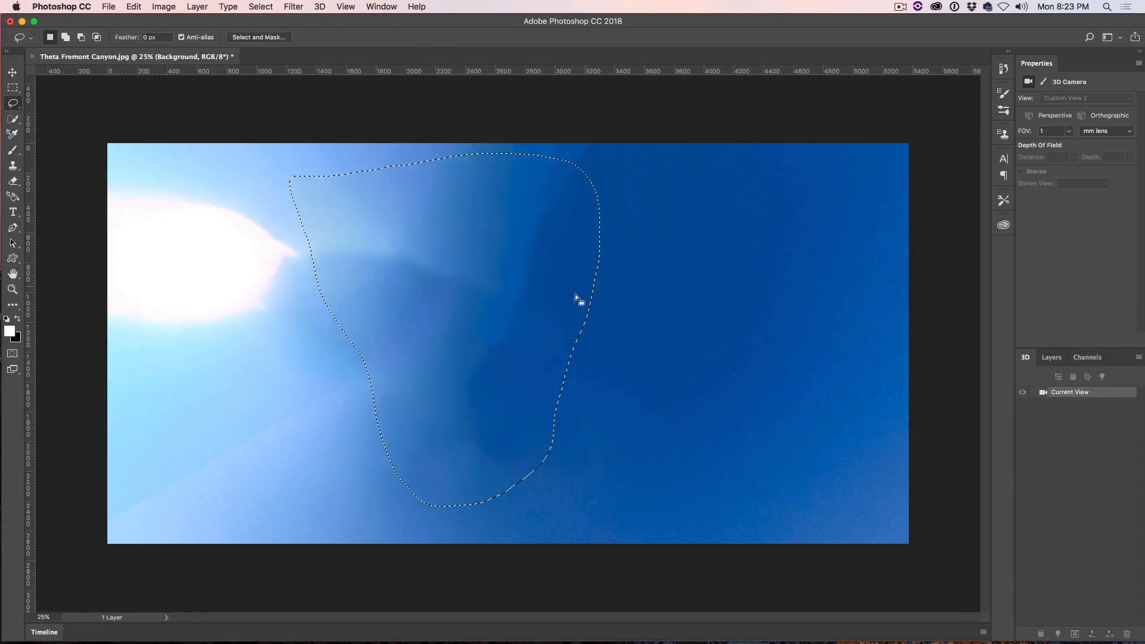
pyautogui.press('super+d')
# Step: Look around the panorama to examine the retouched sky, the canyon and the level of the horizon
pyautogui.click(12, 72)
pyautogui.moveTo(456, 173); pyautogui.dragTo(516, 145)
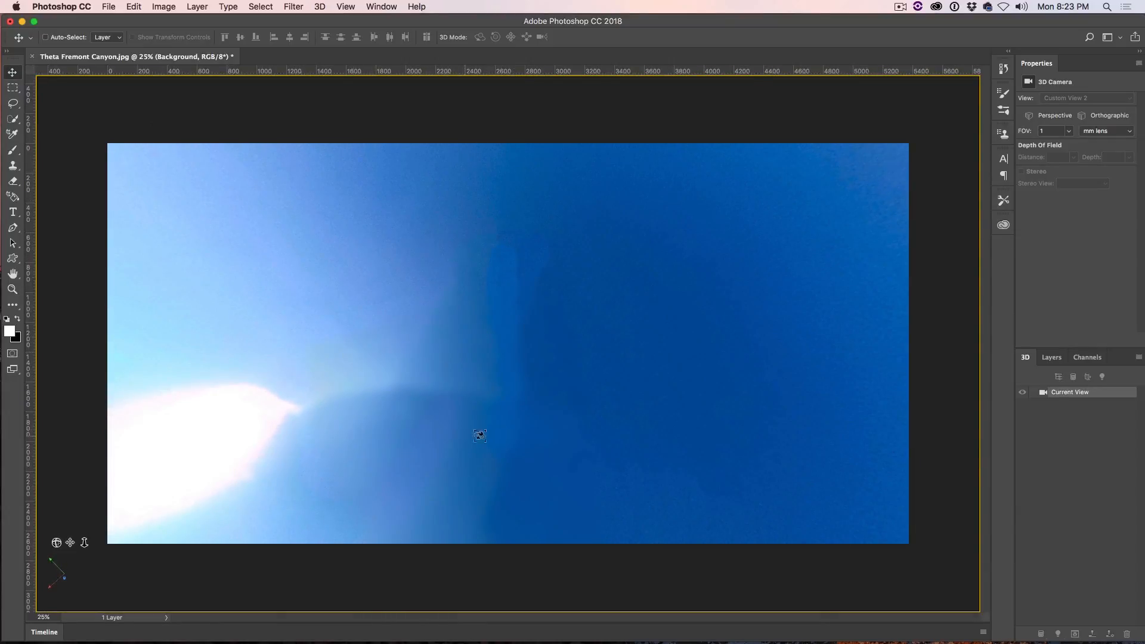
pyautogui.moveTo(476, 391); pyautogui.dragTo(458, 570)
pyautogui.moveTo(511, 281); pyautogui.dragTo(504, 450)
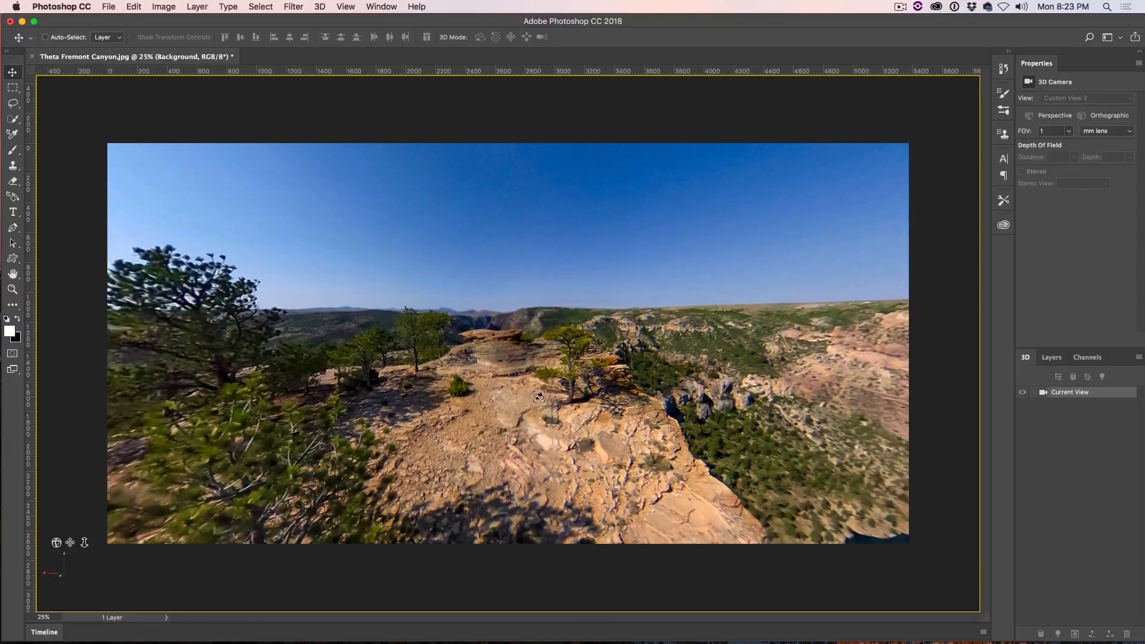
pyautogui.moveTo(738, 355); pyautogui.dragTo(820, 349)
pyautogui.moveTo(584, 374); pyautogui.dragTo(687, 366)
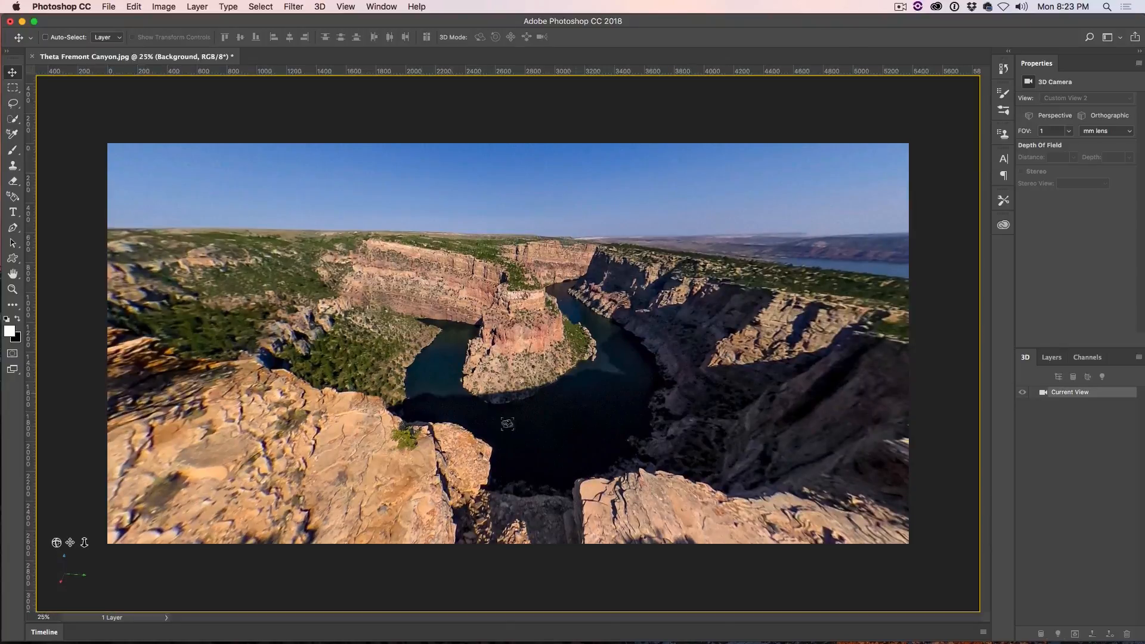
pyautogui.moveTo(424, 273); pyautogui.dragTo(415, 237)
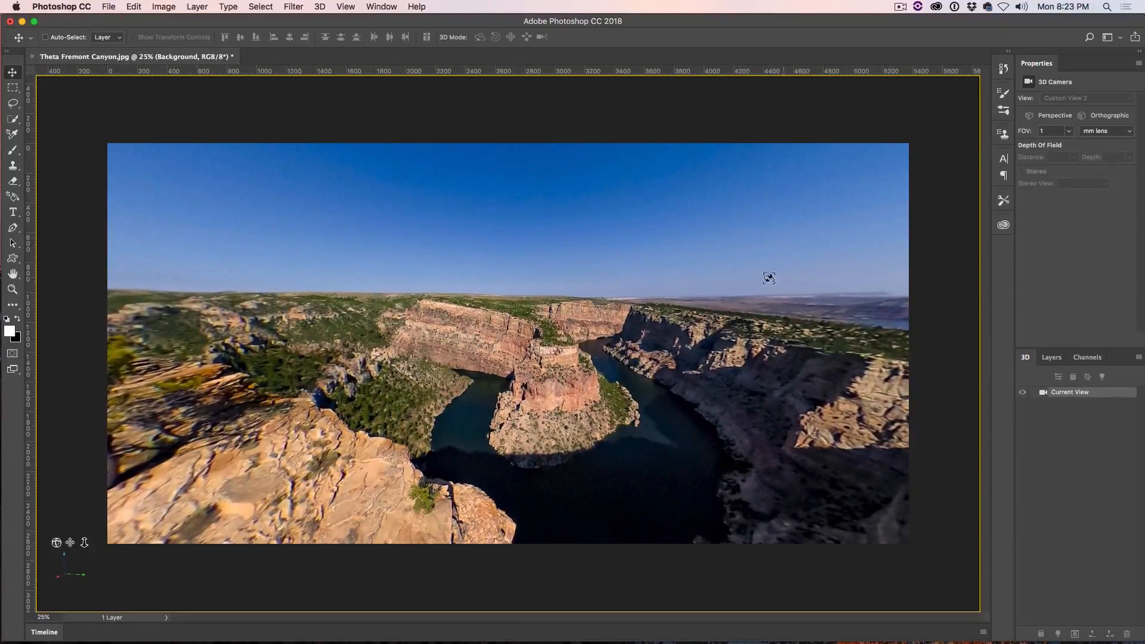
pyautogui.moveTo(370, 308); pyautogui.dragTo(397, 308)
pyautogui.moveTo(782, 342); pyautogui.dragTo(838, 327)
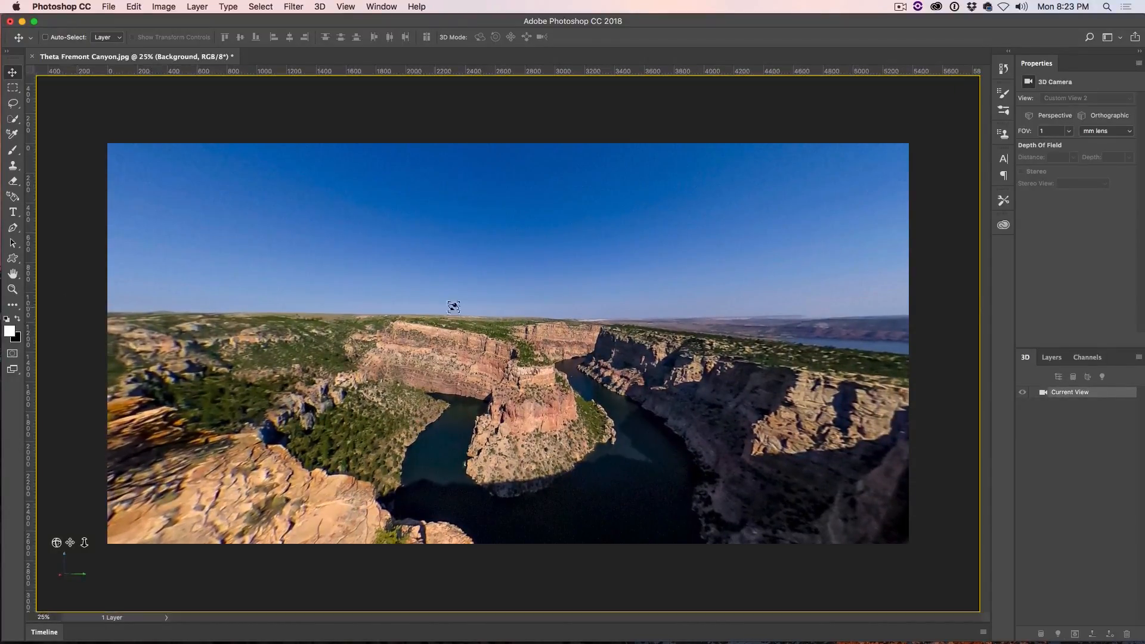
pyautogui.moveTo(597, 303); pyautogui.dragTo(595, 307)
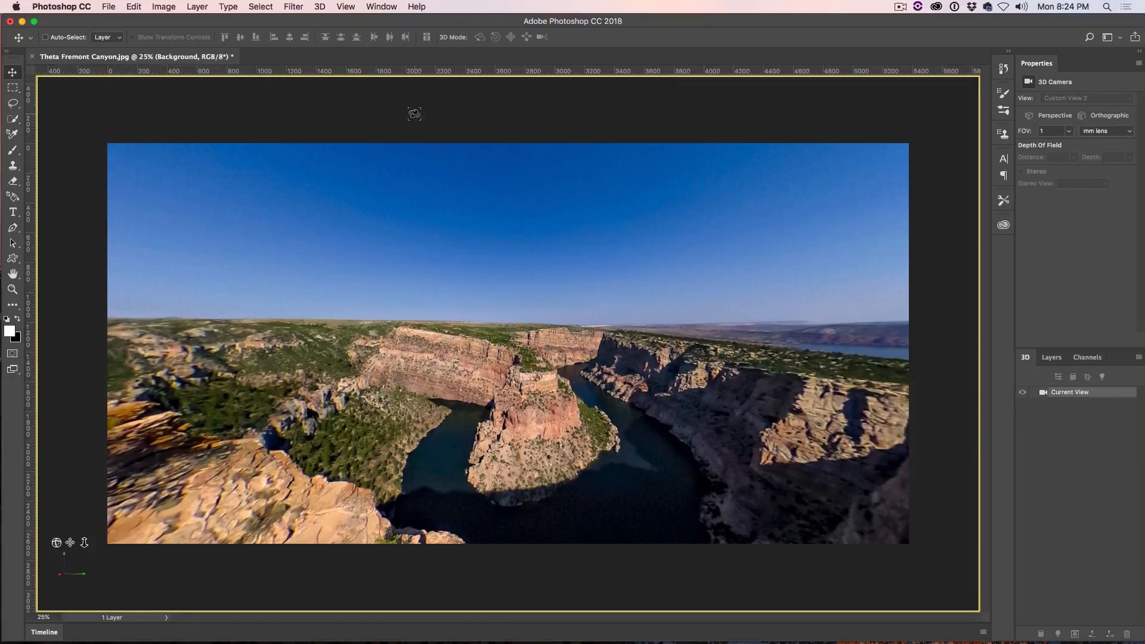
# Step: Create a guide layout of two rows with a 0 gutter and no columns, and align the horizon to the middle guide
pyautogui.click(346, 6)
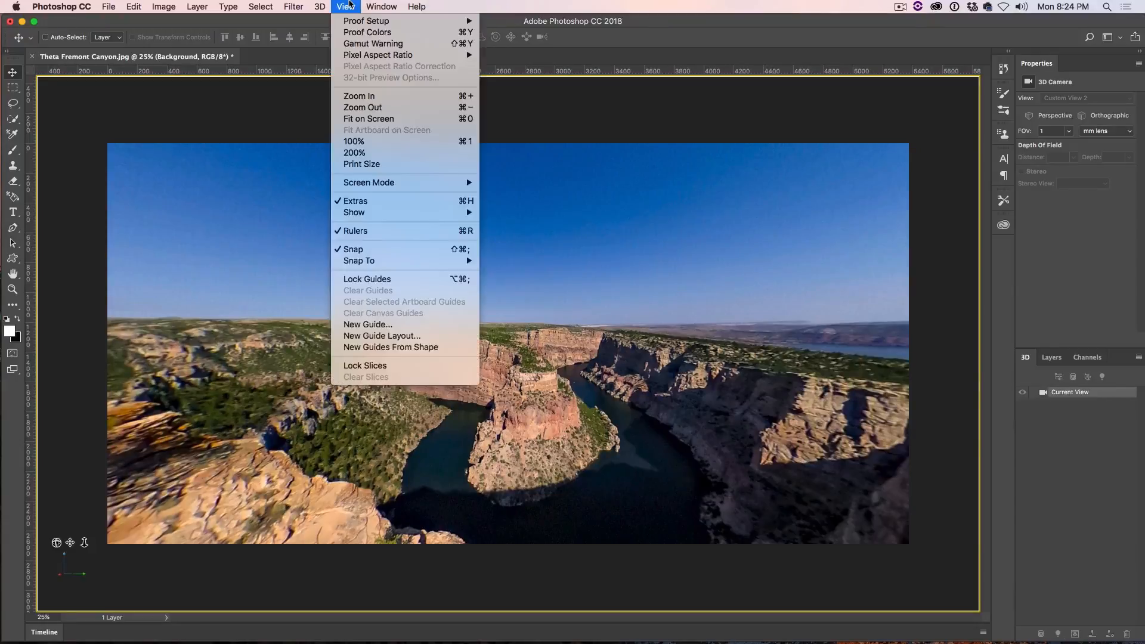
pyautogui.click(399, 337)
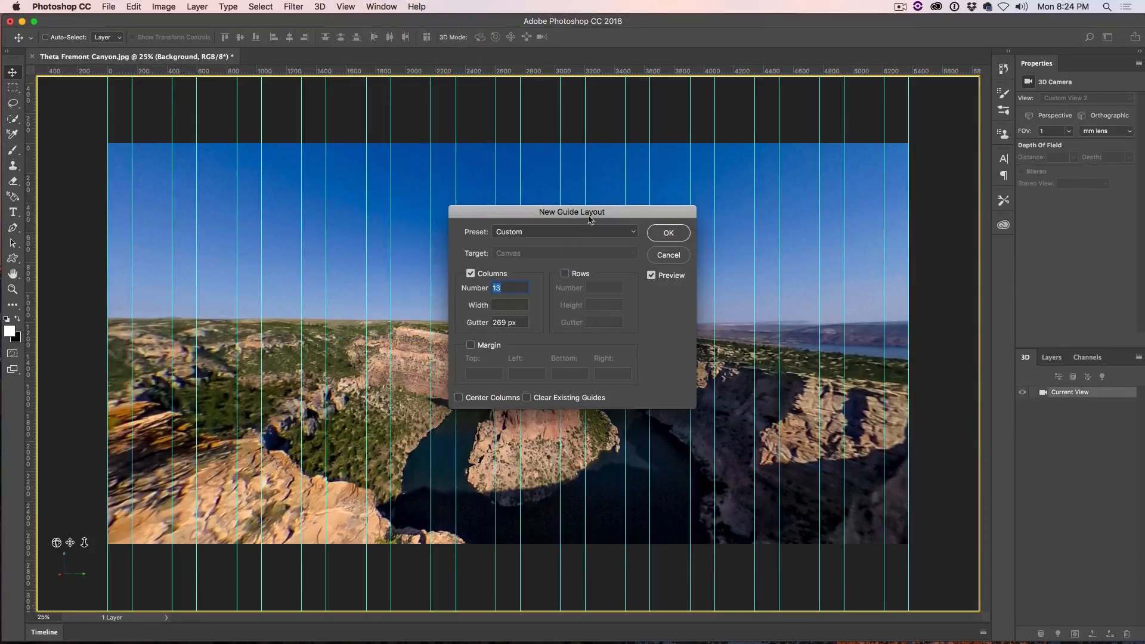
pyautogui.write('1')
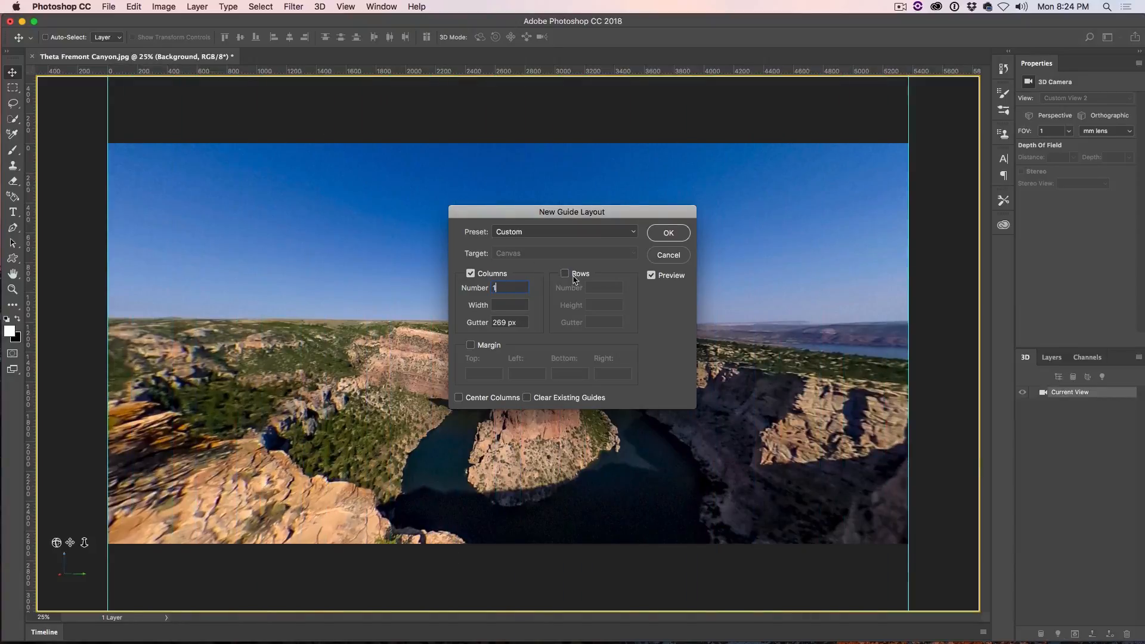
pyautogui.click(566, 275)
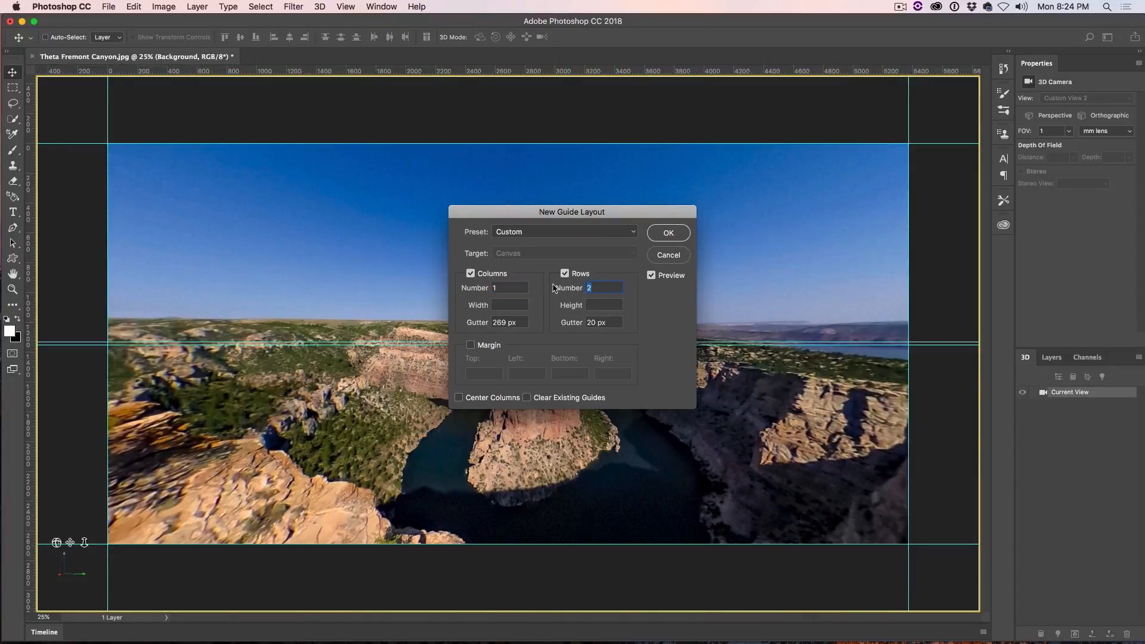
pyautogui.write('1')
pyautogui.click(471, 274)
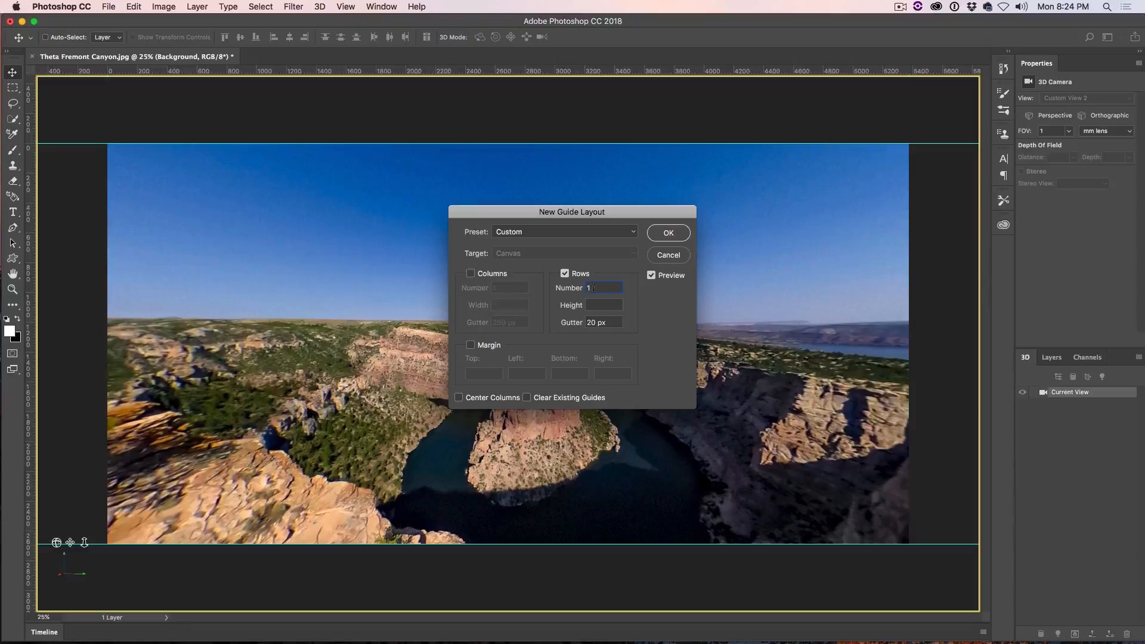
pyautogui.write('2')
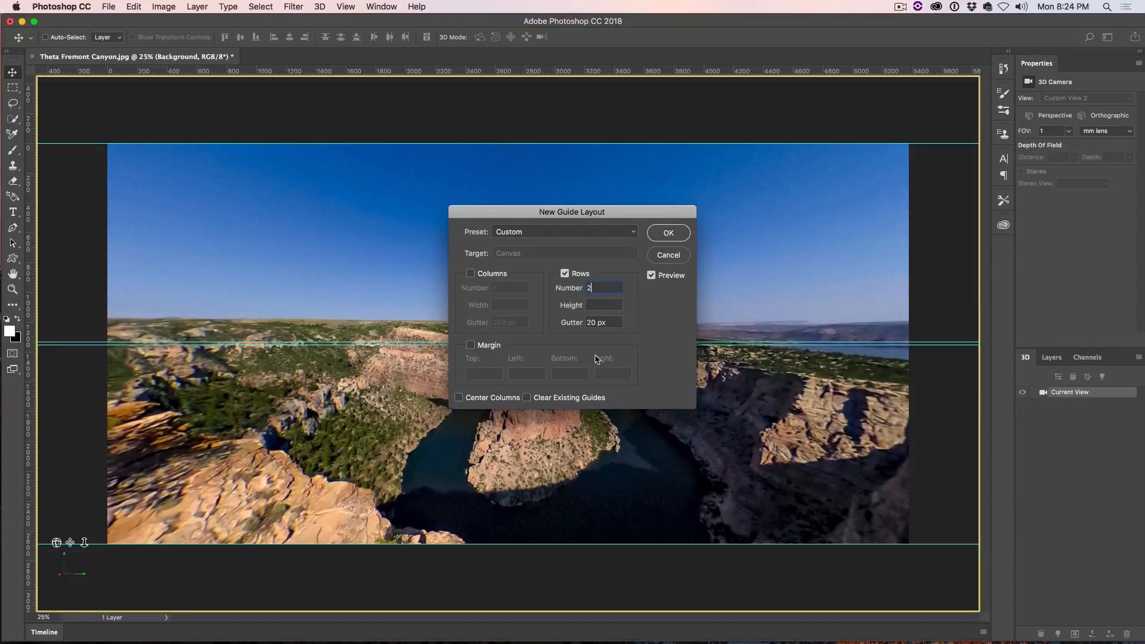
pyautogui.moveTo(619, 324); pyautogui.dragTo(551, 323)
pyautogui.write('0')
pyautogui.click(684, 232)
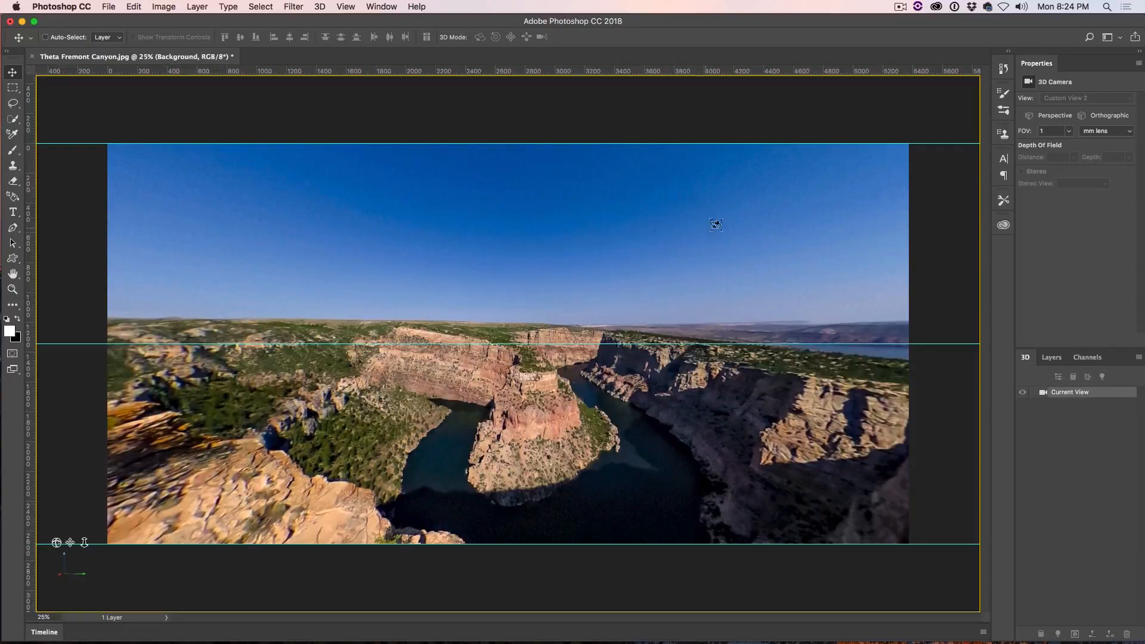
pyautogui.moveTo(632, 252); pyautogui.dragTo(629, 235)
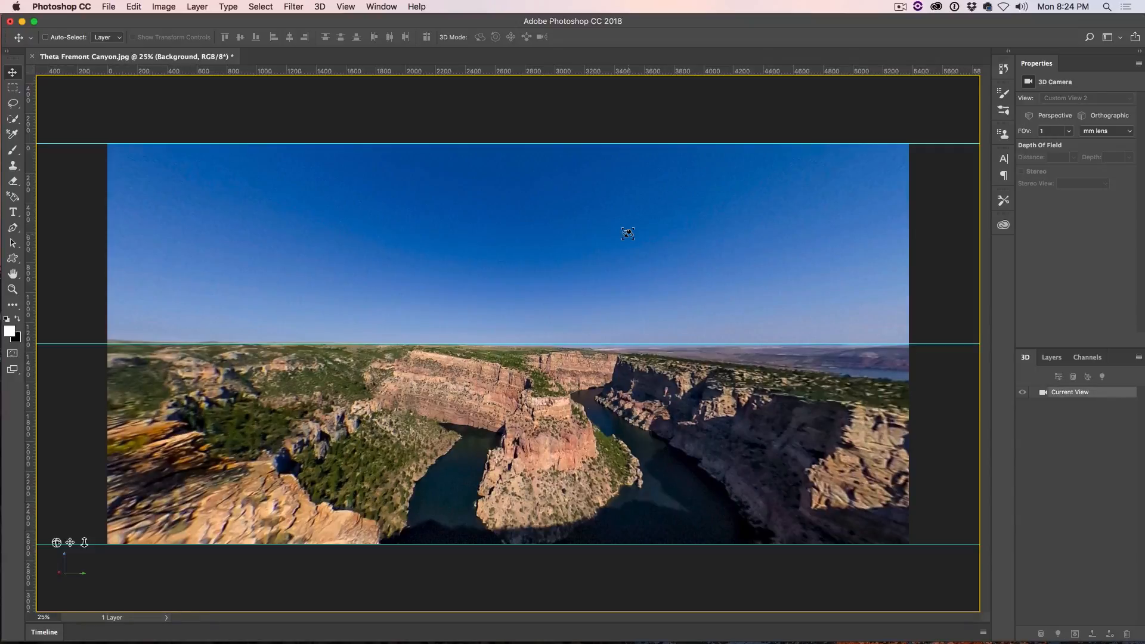
# Step: Export the spherical panorama as a JPEG in the pano folder, embedding the Adobe RGB (1998) color profile
pyautogui.click(320, 6)
pyautogui.moveTo(332, 56)
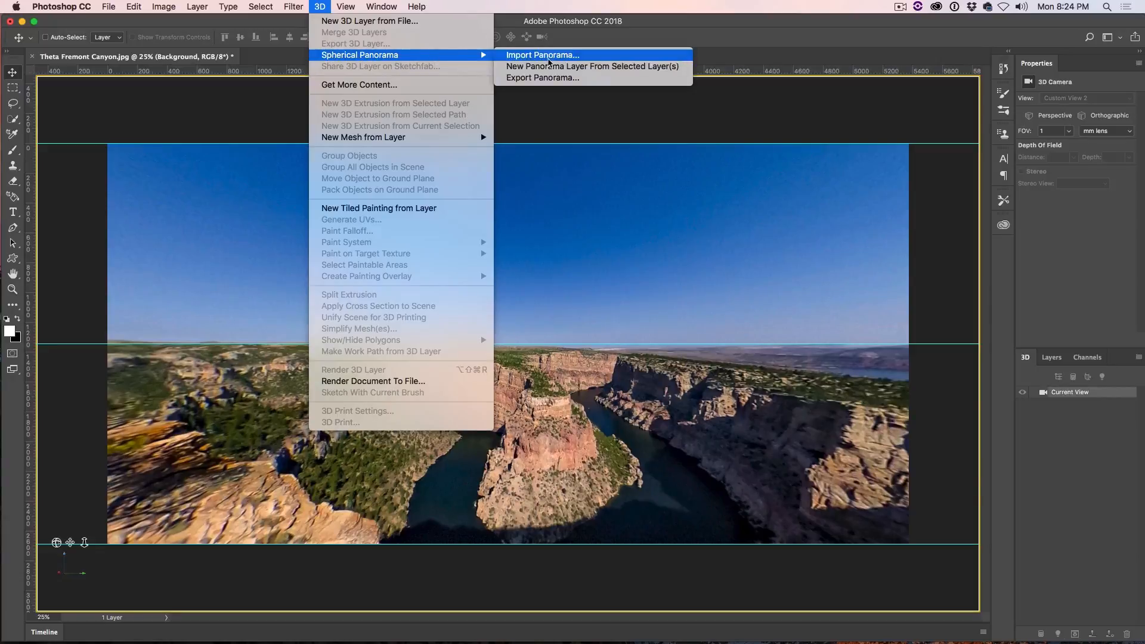
pyautogui.click(553, 79)
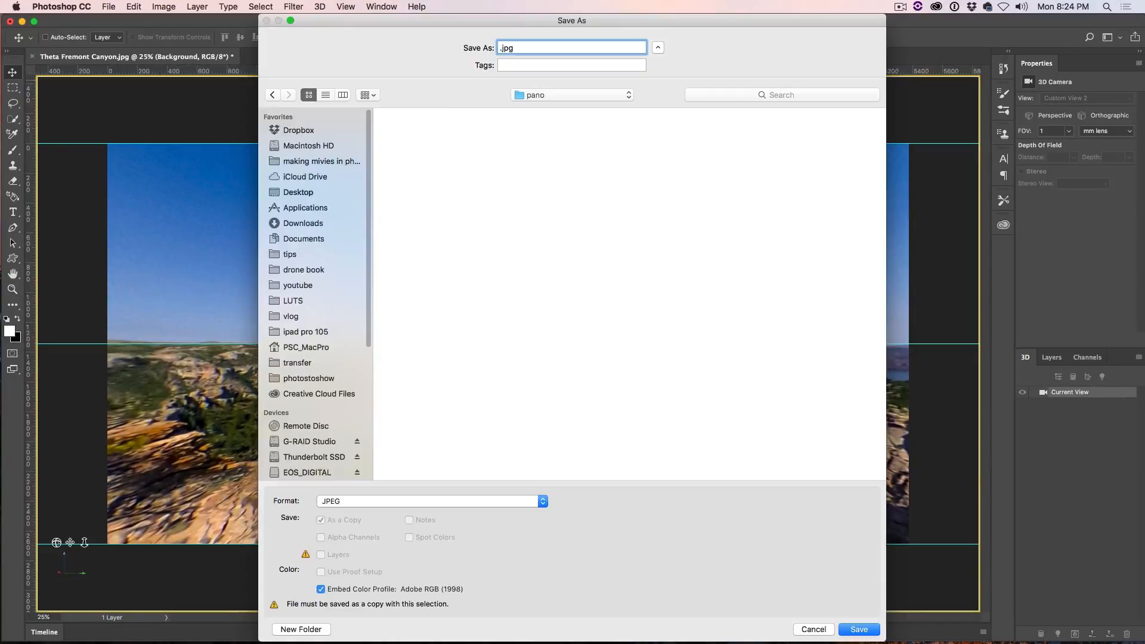
pyautogui.write('p')
pyautogui.click(854, 630)
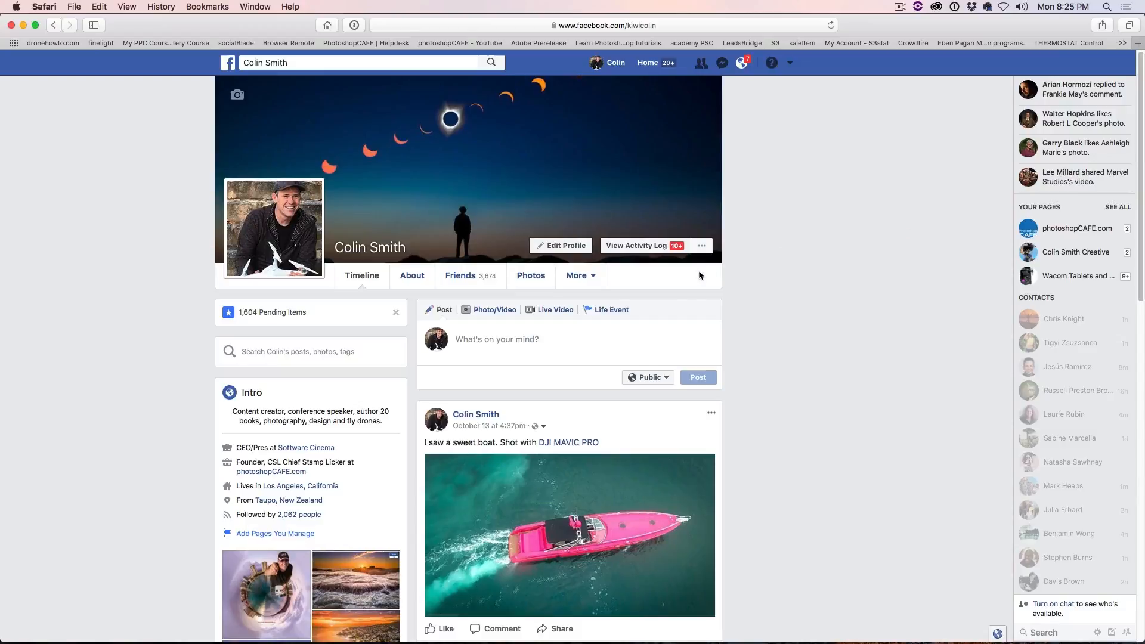
# Step: Set the new Facebook post's audience to Only me and attach the photo panocasper.jpg from the pano folder
pyautogui.click(645, 379)
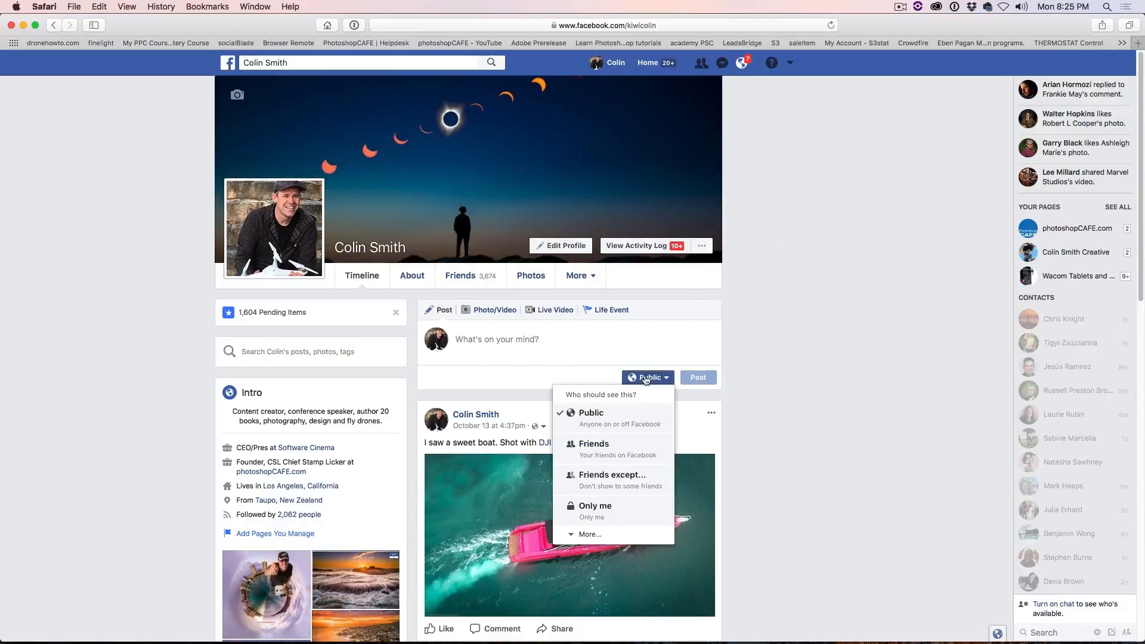
pyautogui.click(599, 510)
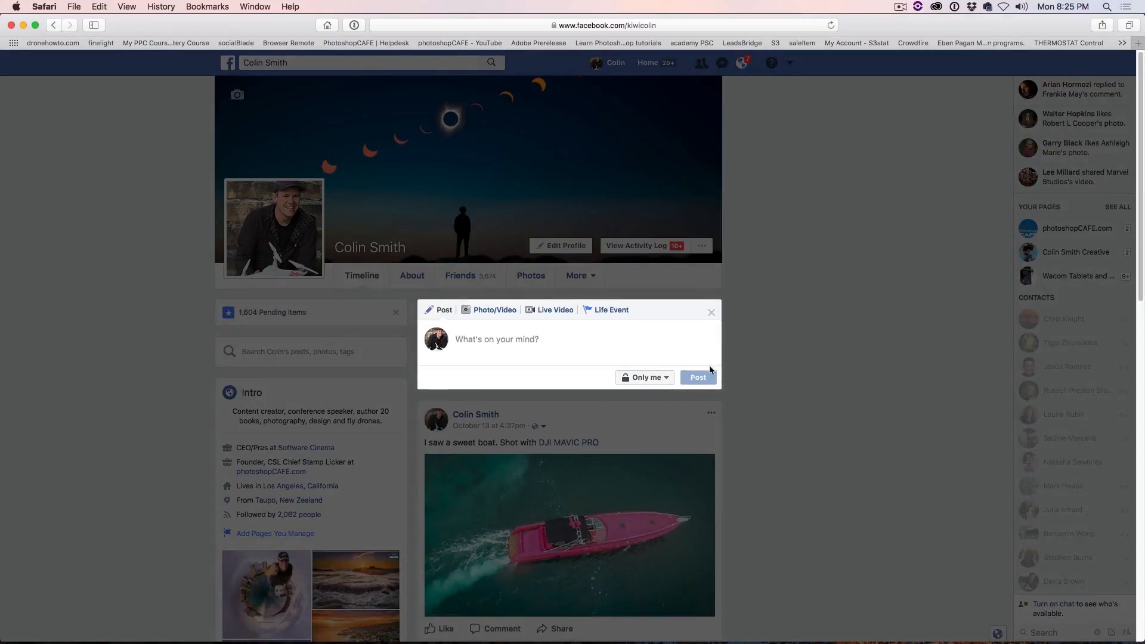
pyautogui.click(490, 314)
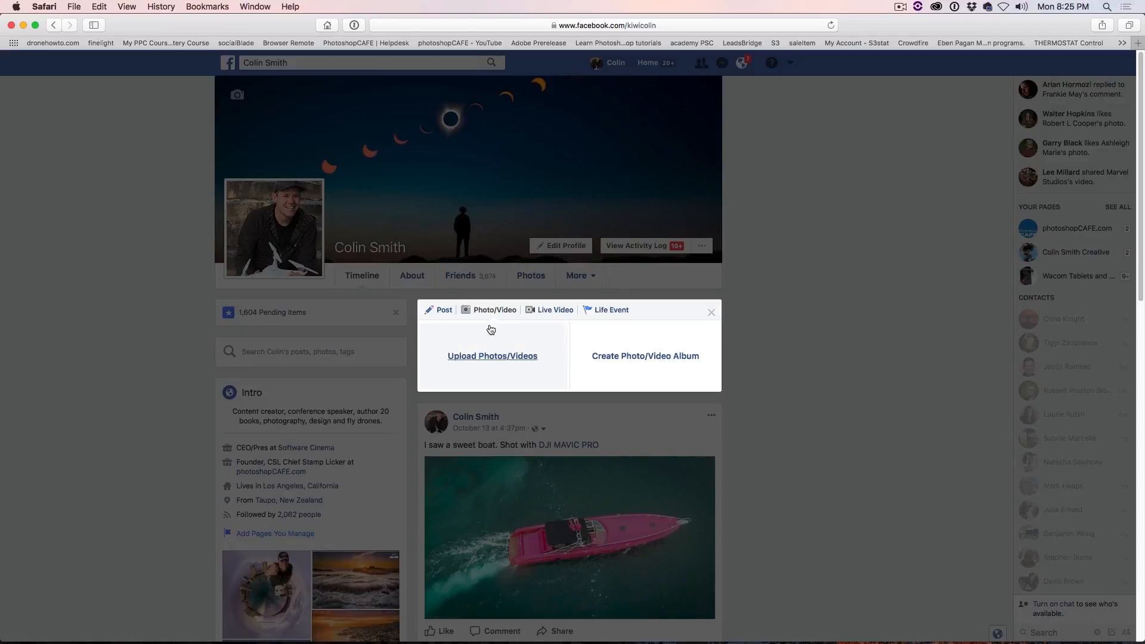
pyautogui.click(490, 355)
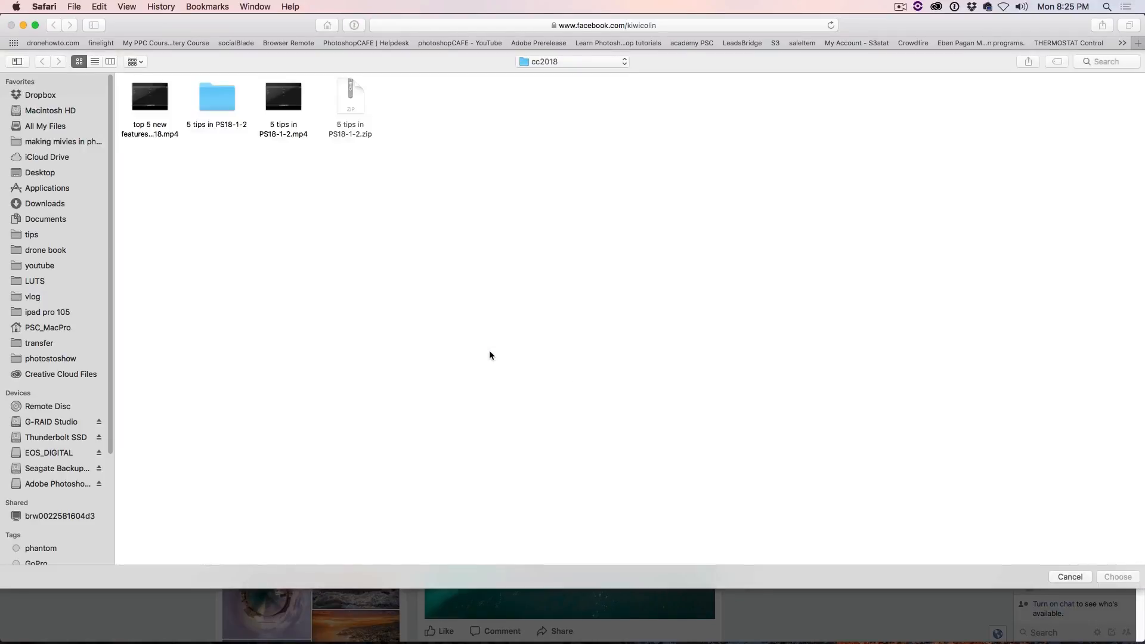
pyautogui.click(567, 62)
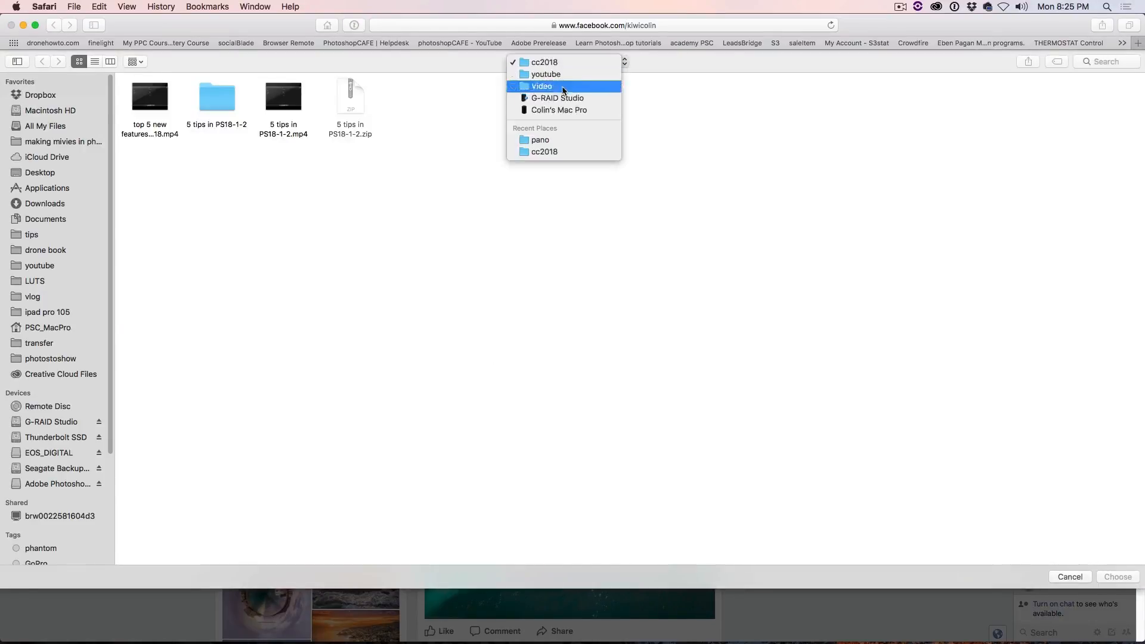
pyautogui.click(540, 139)
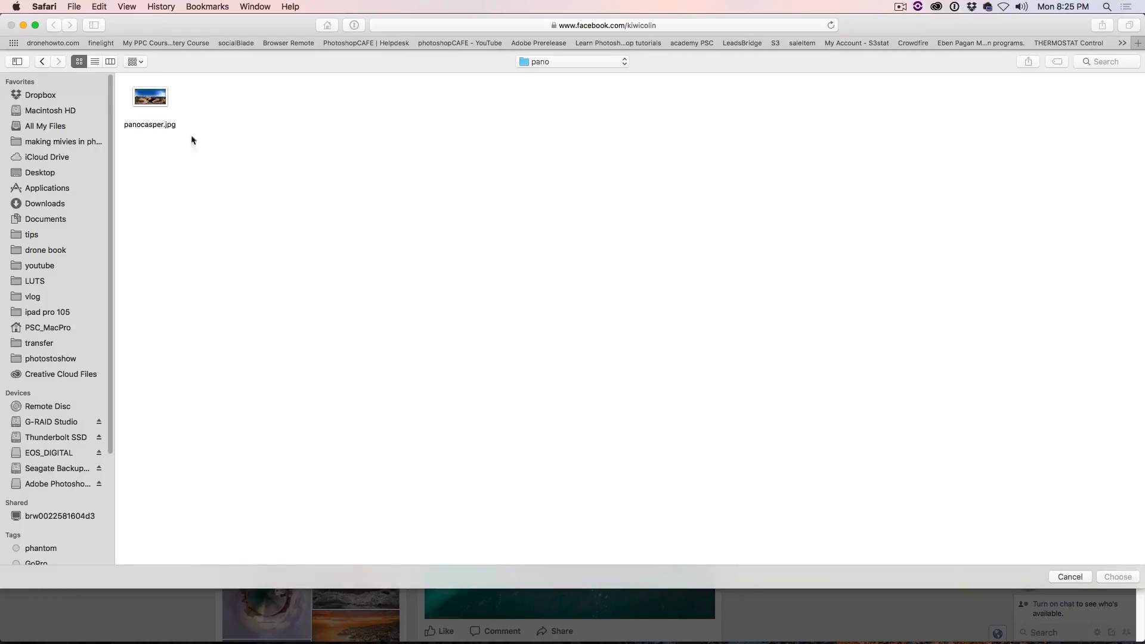
pyautogui.click(163, 102)
pyautogui.click(1118, 577)
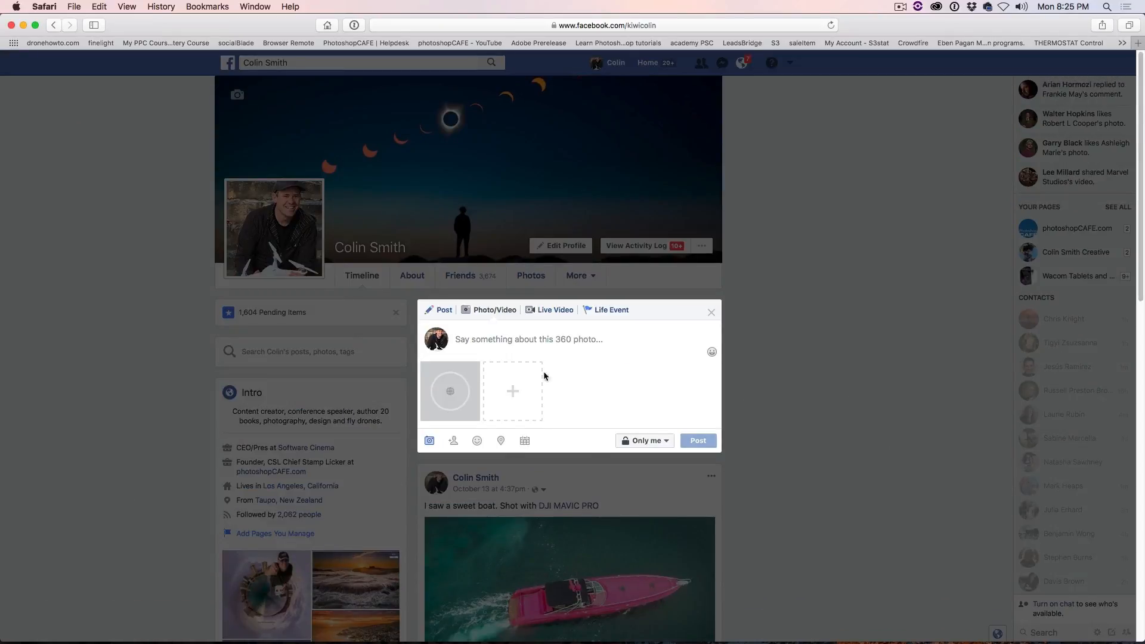
# Step: Caption the 360 photo "my amazing 360 photo" and publish the post
pyautogui.click(569, 346)
pyautogui.write('my ')
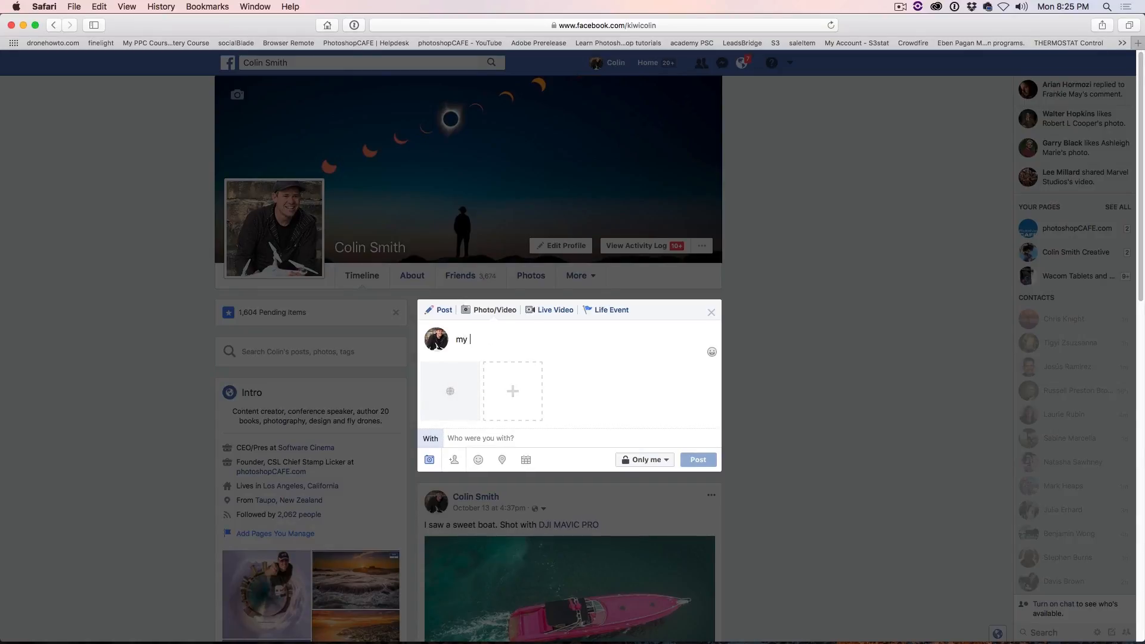
pyautogui.write('amazing 360 photo')
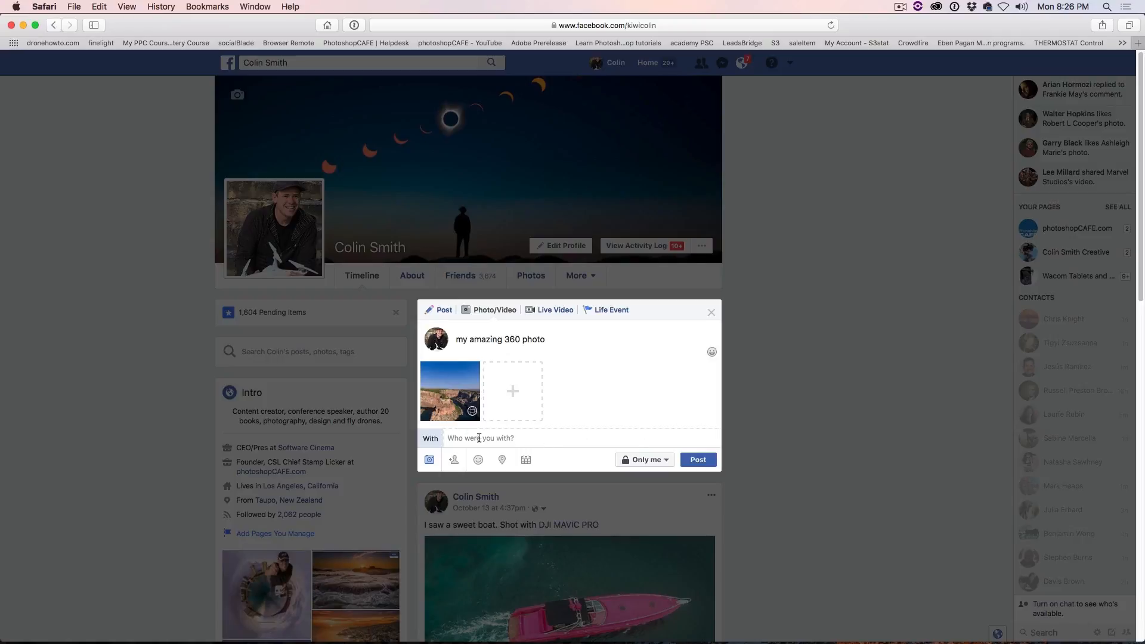
pyautogui.click(697, 460)
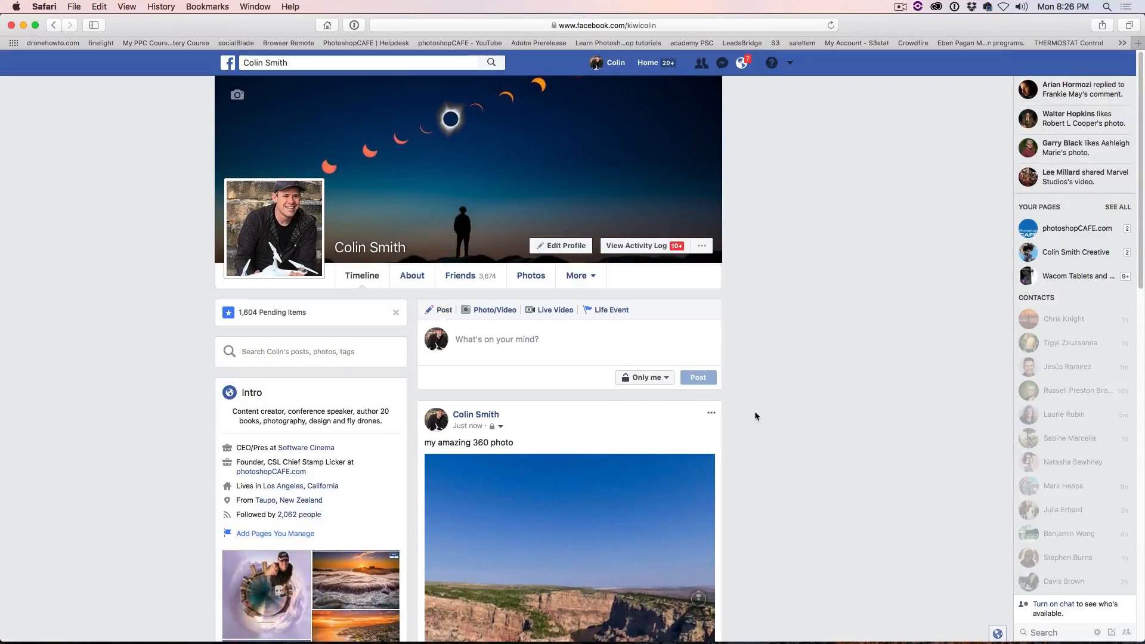
# Step: Look around the published 360 photo in the timeline and open it in the enlarged photo viewer
pyautogui.scroll(-6, 754, 406)
pyautogui.moveTo(573, 244); pyautogui.dragTo(538, 287)
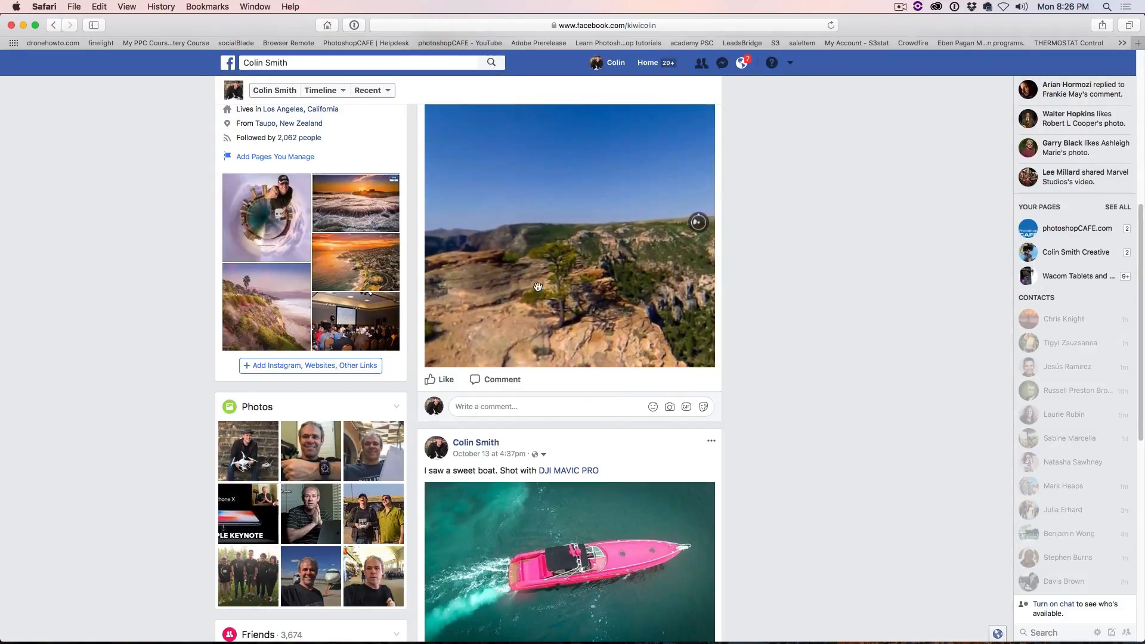
pyautogui.click(537, 286)
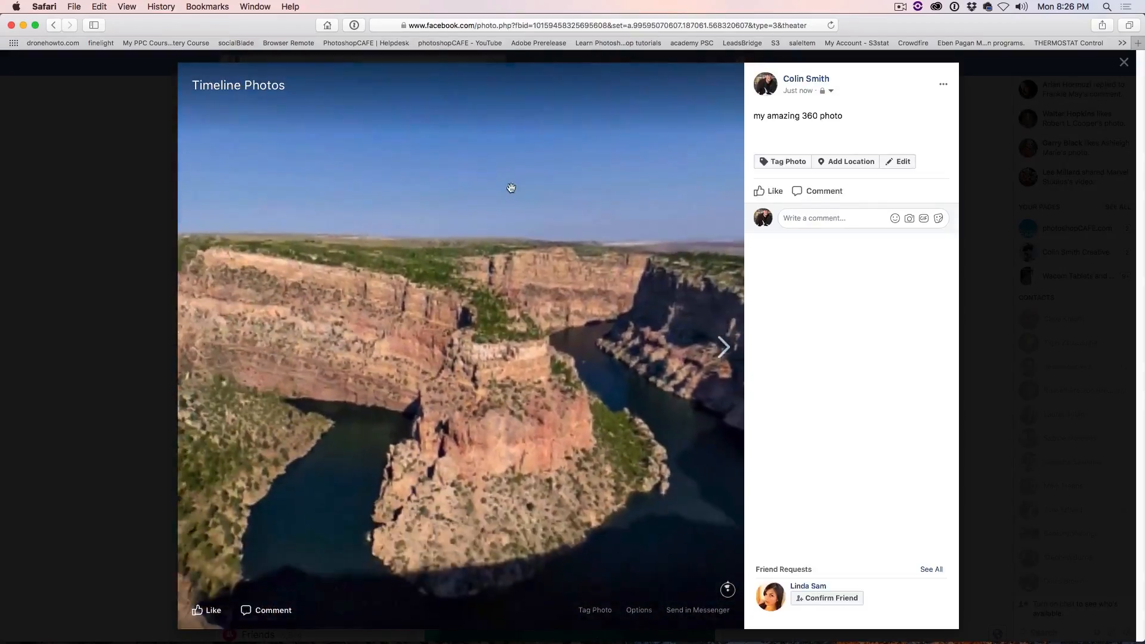